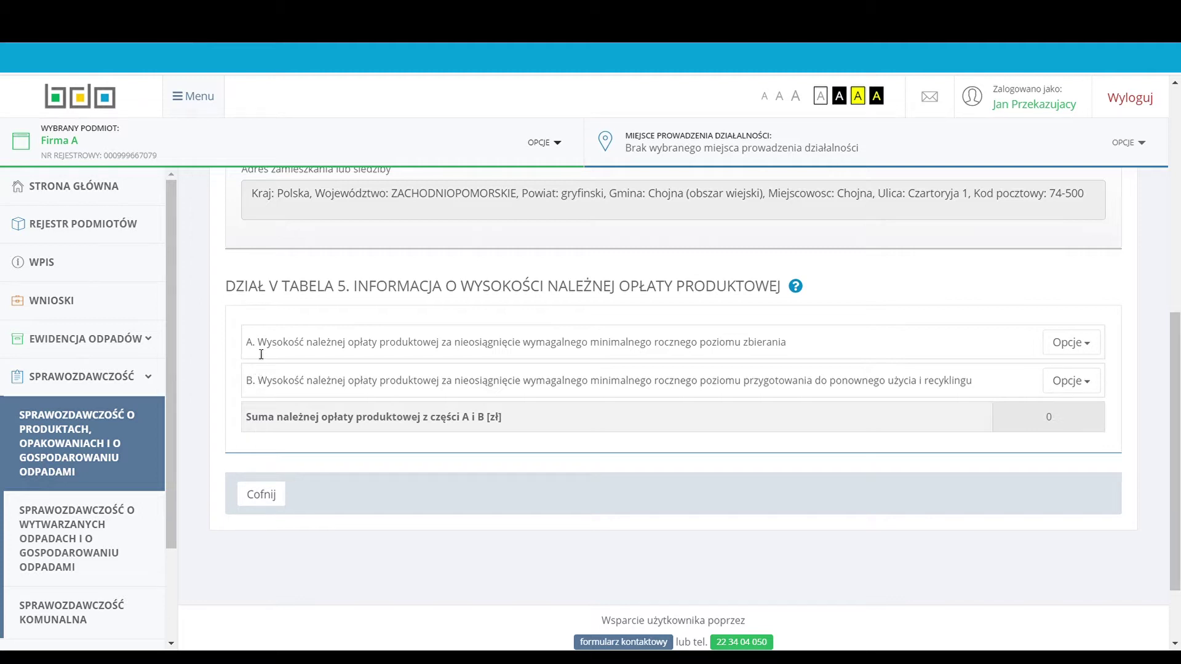
Add an entry to part A (collection level) of Table 5 and select equipment group 5, Sprzęt małogabarytowy
{"action": "left_click", "coordinate": [1066, 352]}
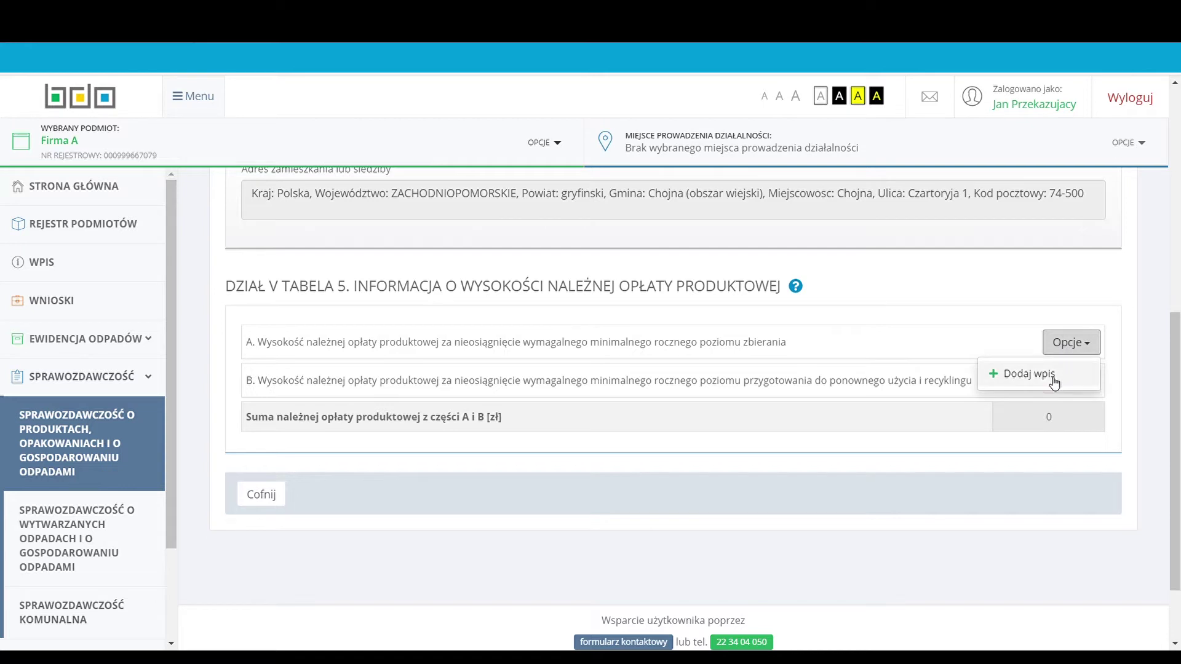
{"action": "left_click", "coordinate": [1029, 373]}
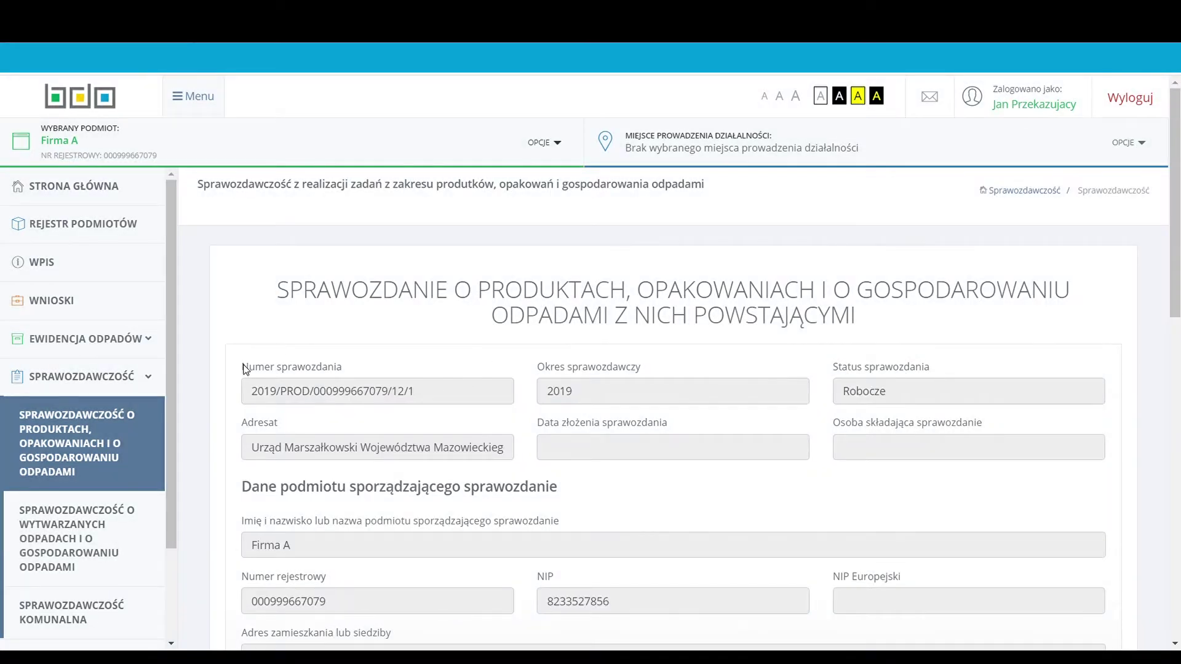
{"action": "scroll", "coordinate": [209, 400], "scroll_direction": "down", "scroll_amount": 4}
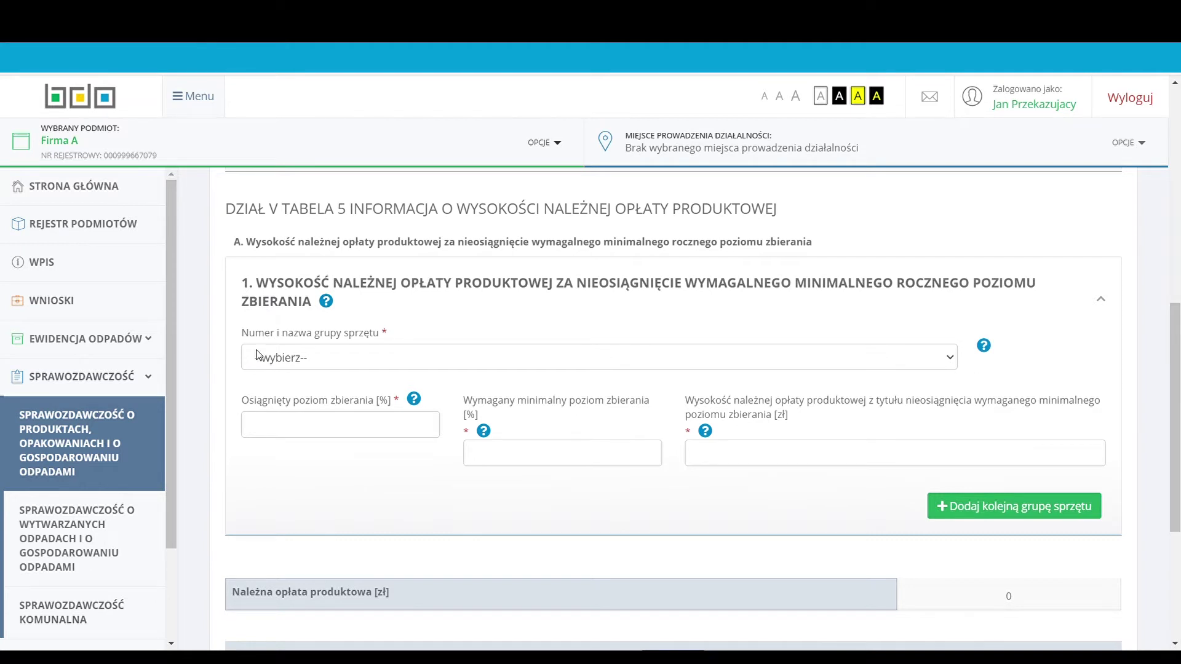
{"action": "left_click", "coordinate": [943, 365]}
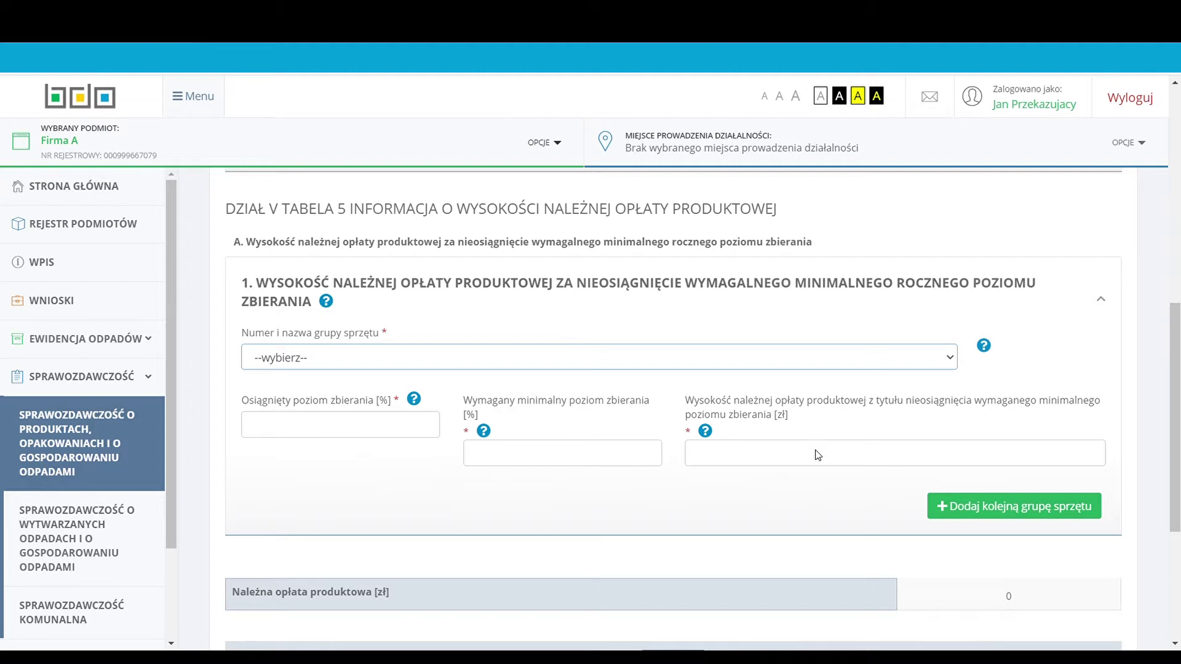
{"action": "key", "text": "5"}
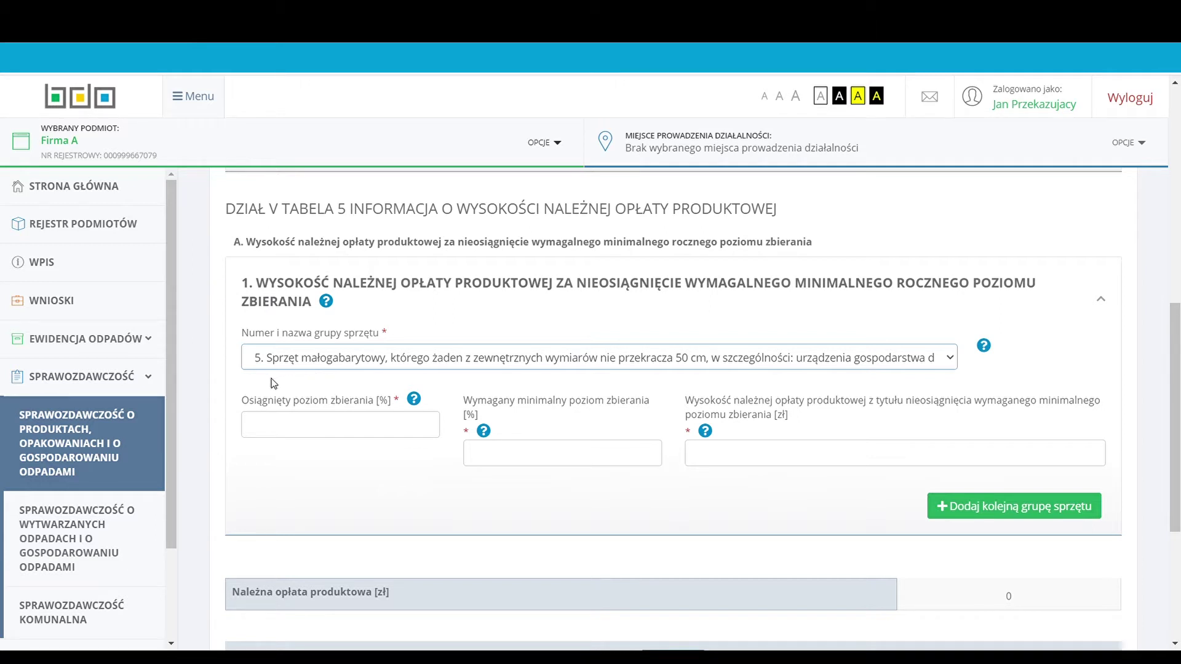
Enter an achieved collection level of 45 %, a required minimum of 5 % and a product fee of 350 zł, and save the entry
{"action": "left_click", "coordinate": [257, 429]}
{"action": "type", "text": "45"}
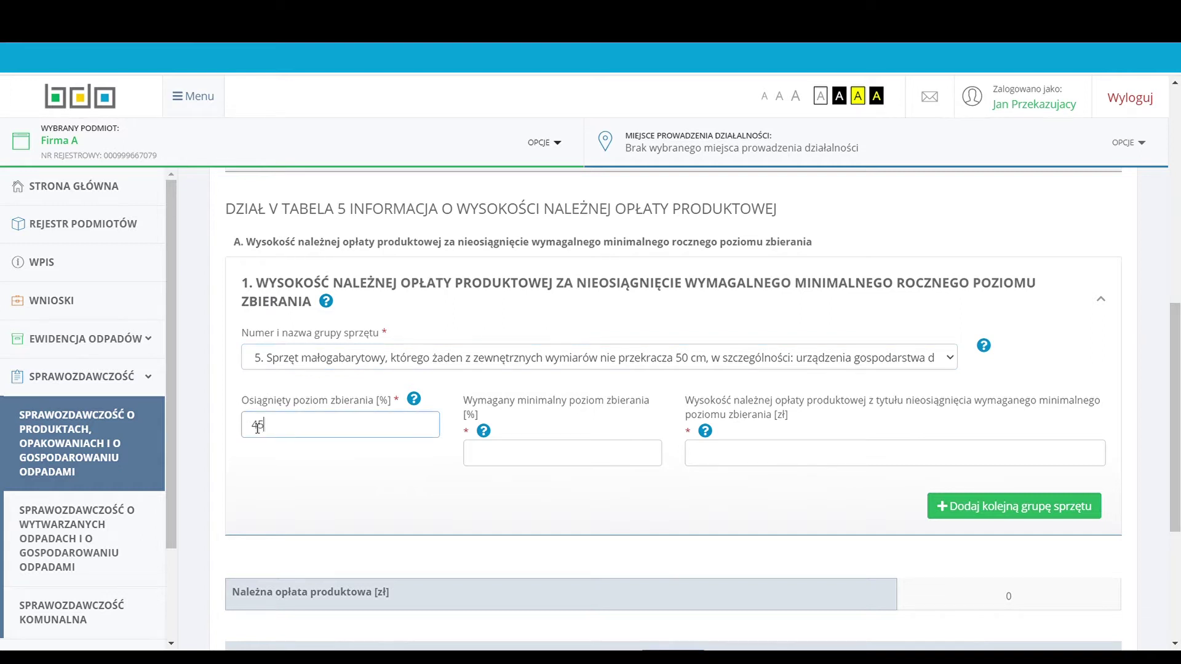
{"action": "left_click", "coordinate": [541, 452]}
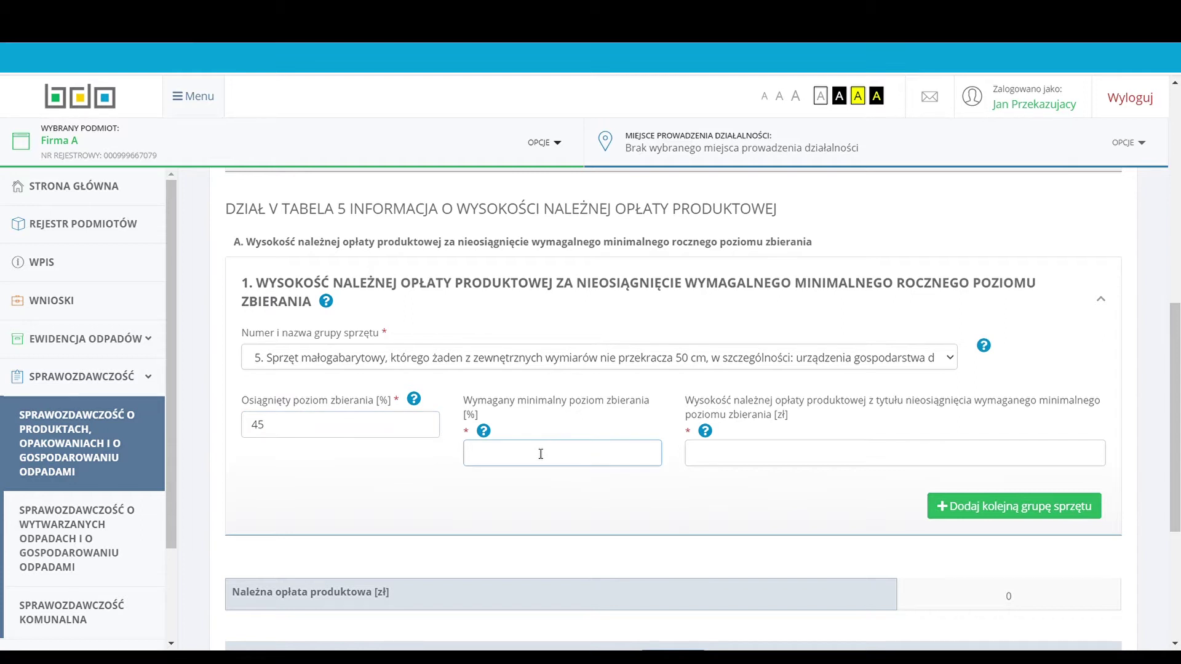
{"action": "type", "text": "5"}
{"action": "left_click", "coordinate": [711, 460]}
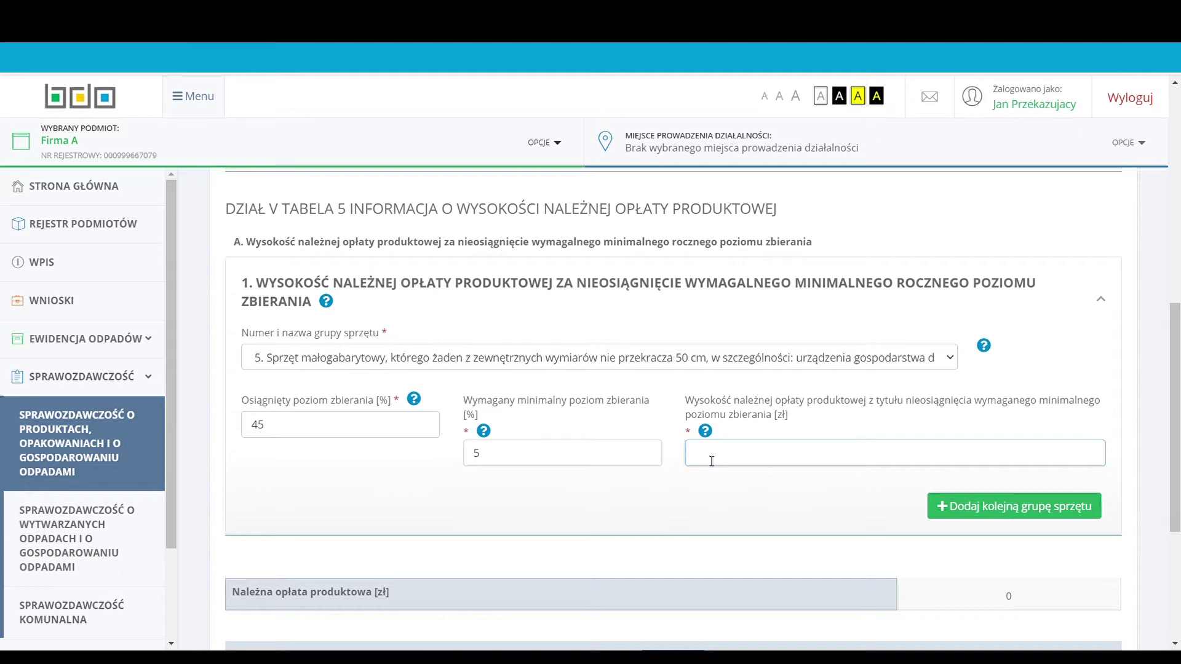
{"action": "type", "text": "350"}
{"action": "left_click", "coordinate": [700, 487]}
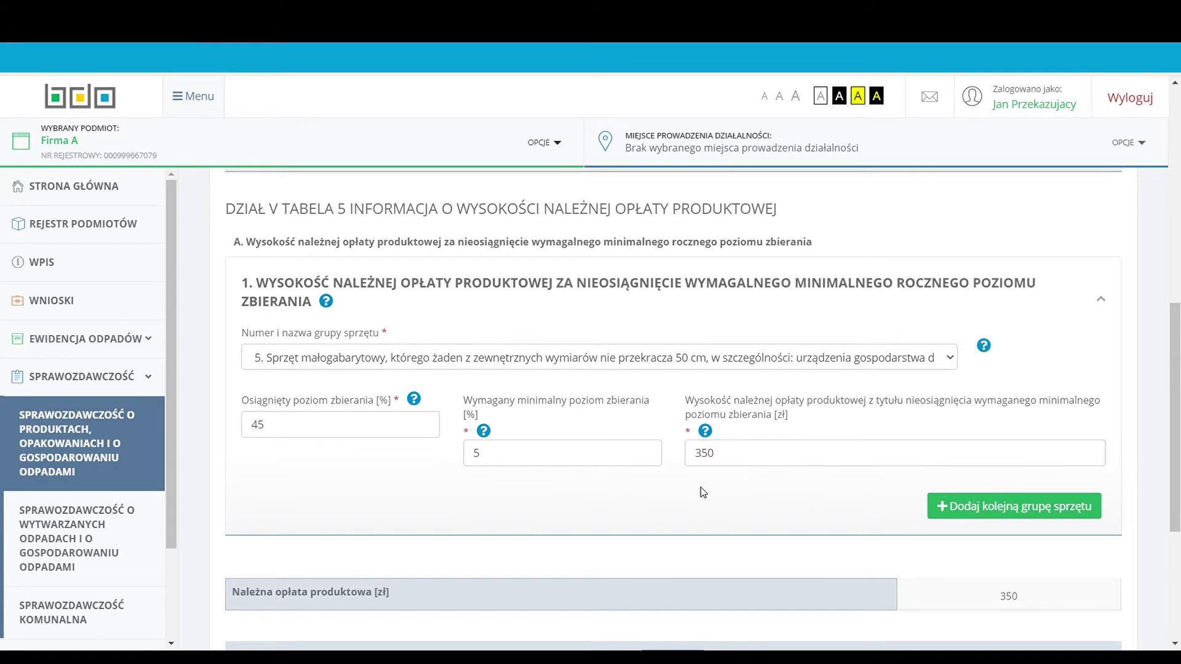
{"action": "scroll", "coordinate": [700, 487], "scroll_direction": "down", "scroll_amount": 1}
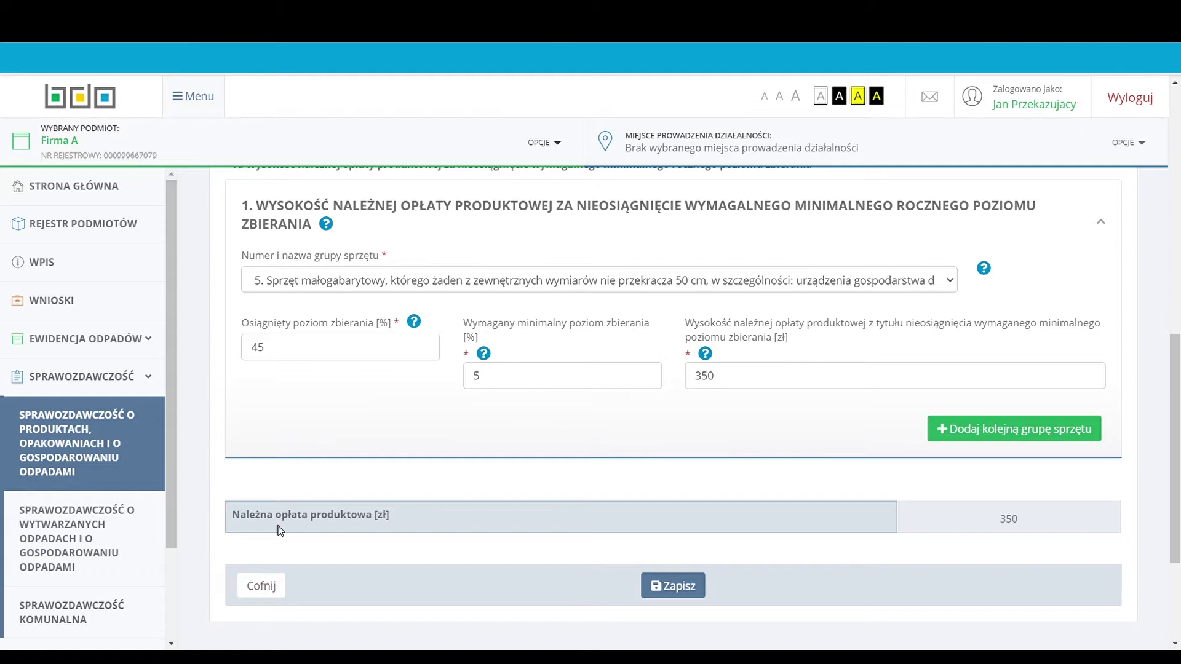
{"action": "left_click", "coordinate": [682, 588]}
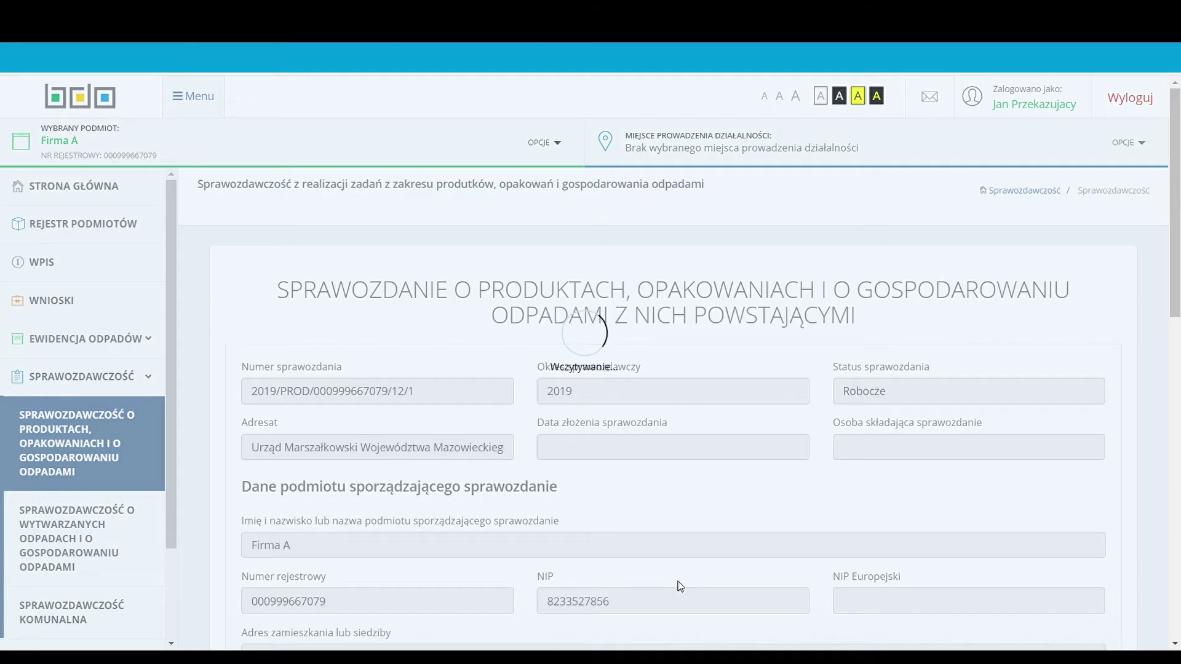
Add an entry to part B (reuse and recycling) of Table 5 and select equipment group 2, Ekrany, monitory
{"action": "scroll", "coordinate": [220, 522], "scroll_direction": "down", "scroll_amount": 6}
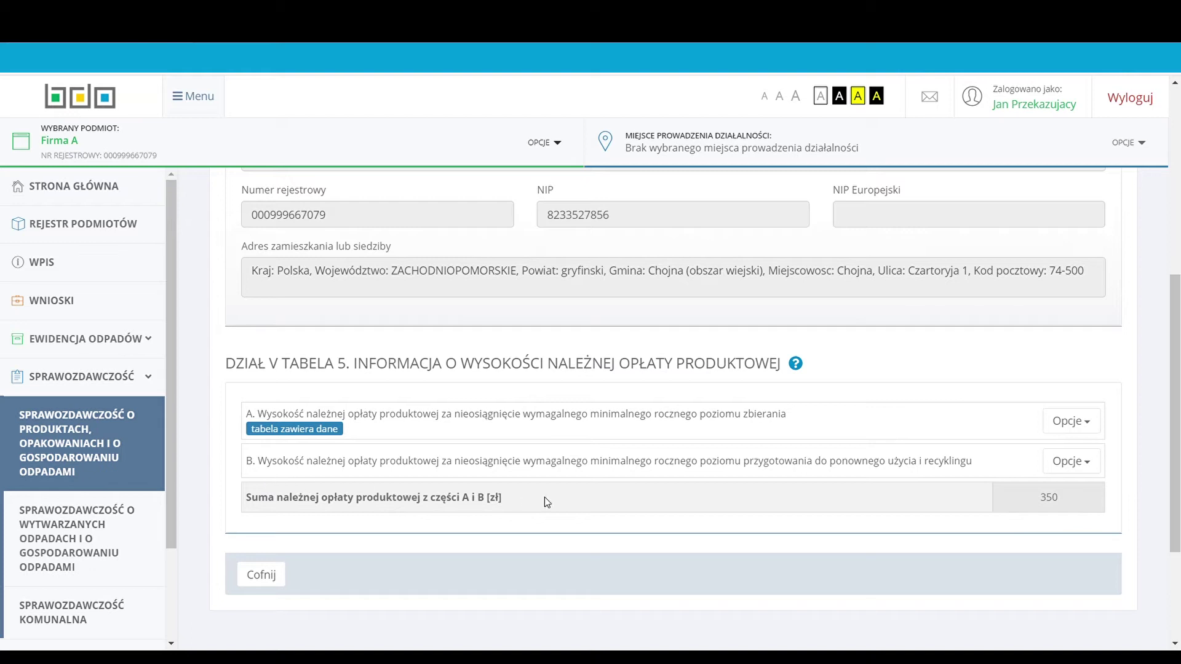
{"action": "left_click", "coordinate": [1064, 470]}
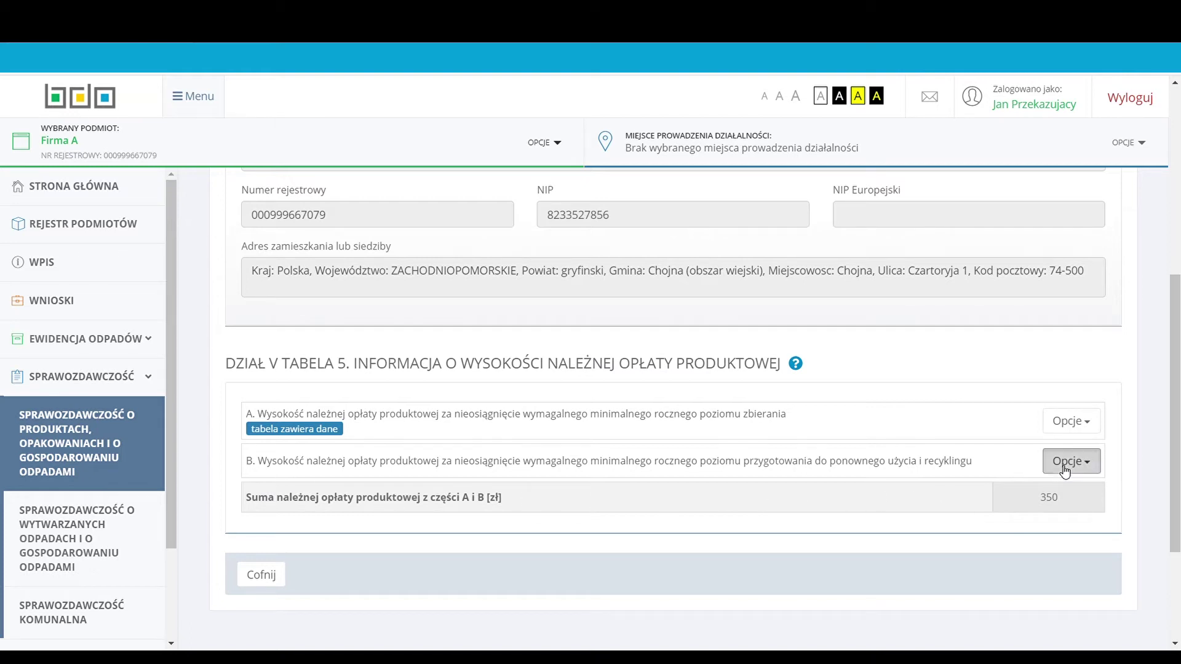
{"action": "left_click", "coordinate": [1045, 494]}
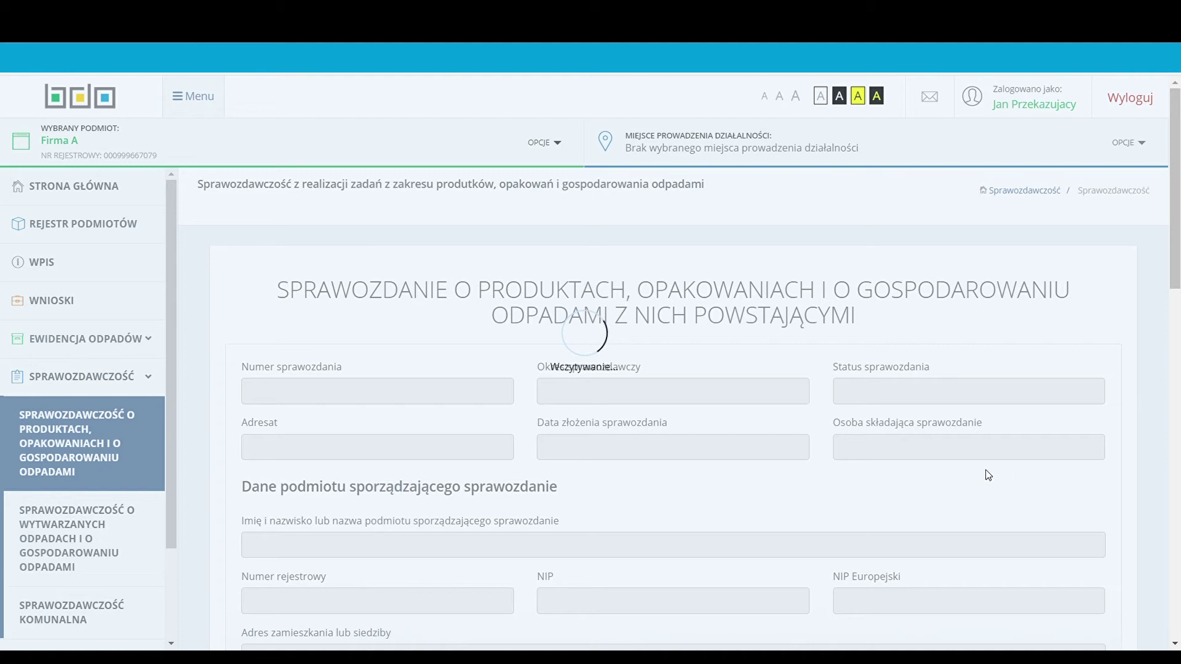
{"action": "scroll", "coordinate": [239, 438], "scroll_direction": "down", "scroll_amount": 8}
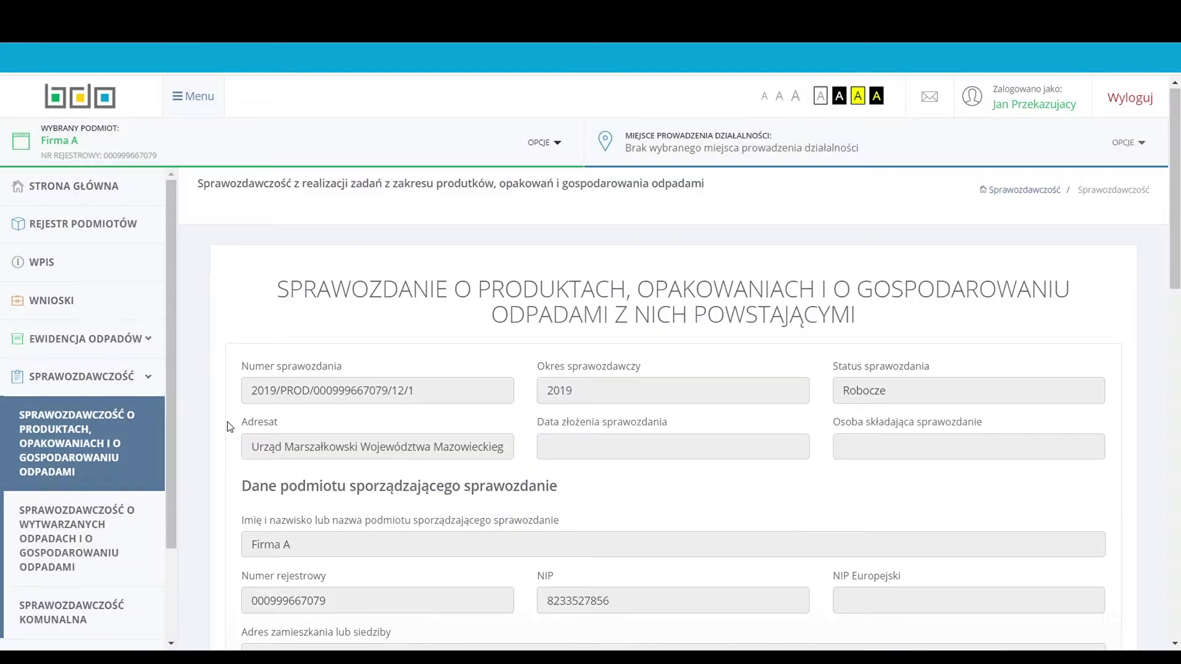
{"action": "scroll", "coordinate": [228, 426], "scroll_direction": "down", "scroll_amount": 9}
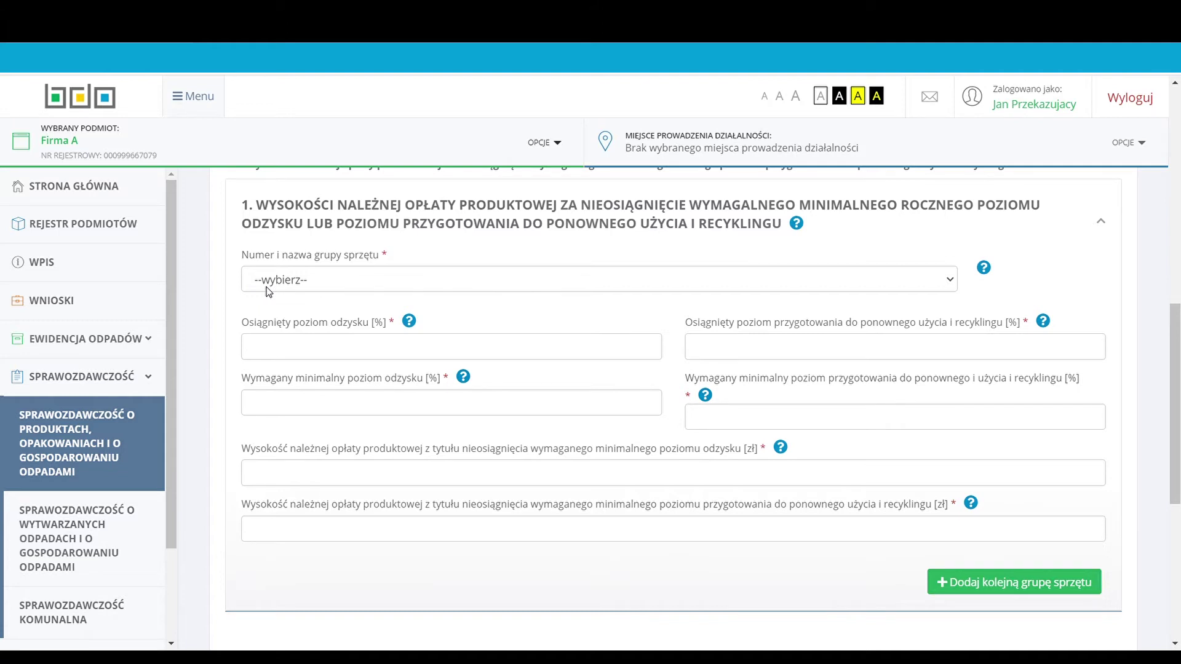
{"action": "left_click", "coordinate": [949, 282]}
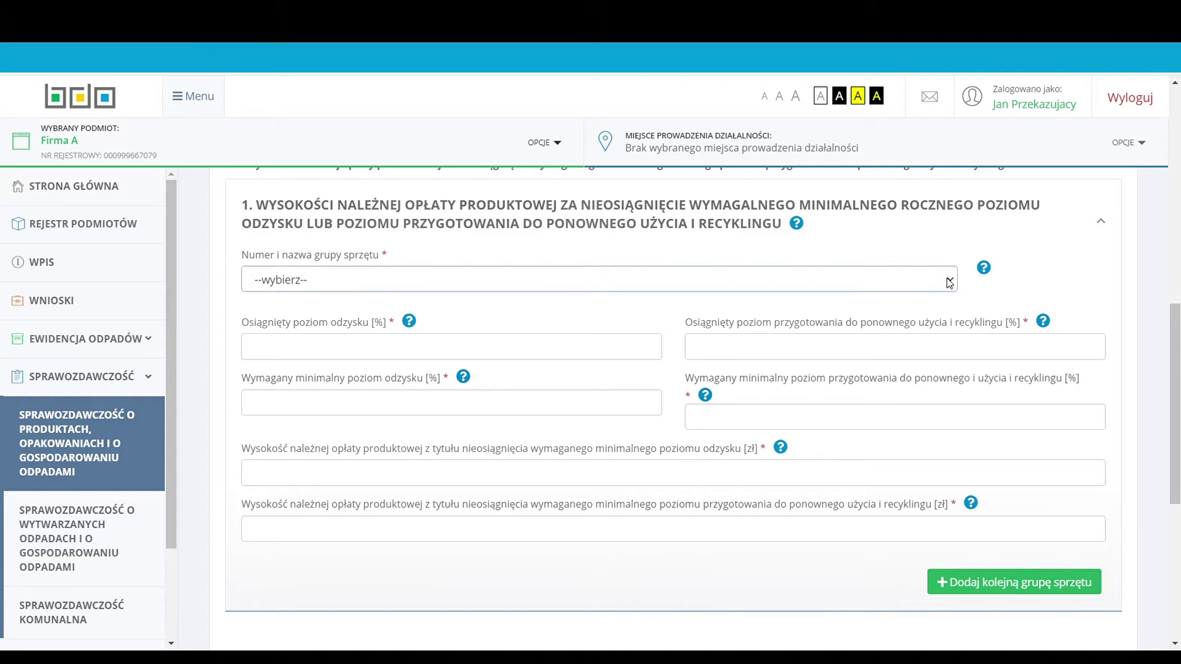
{"action": "left_click", "coordinate": [738, 336]}
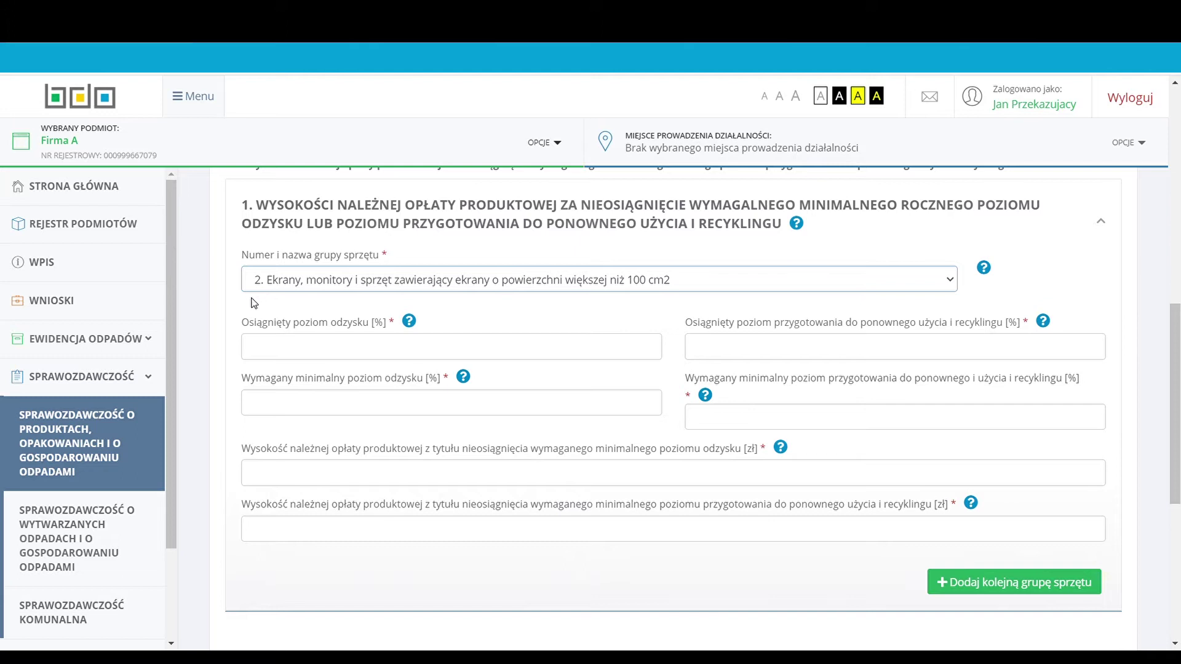
Enter achieved levels of 50 % for recovery and 25 % for reuse and recycling, with both required minimum levels at 2 %
{"action": "left_click", "coordinate": [265, 354]}
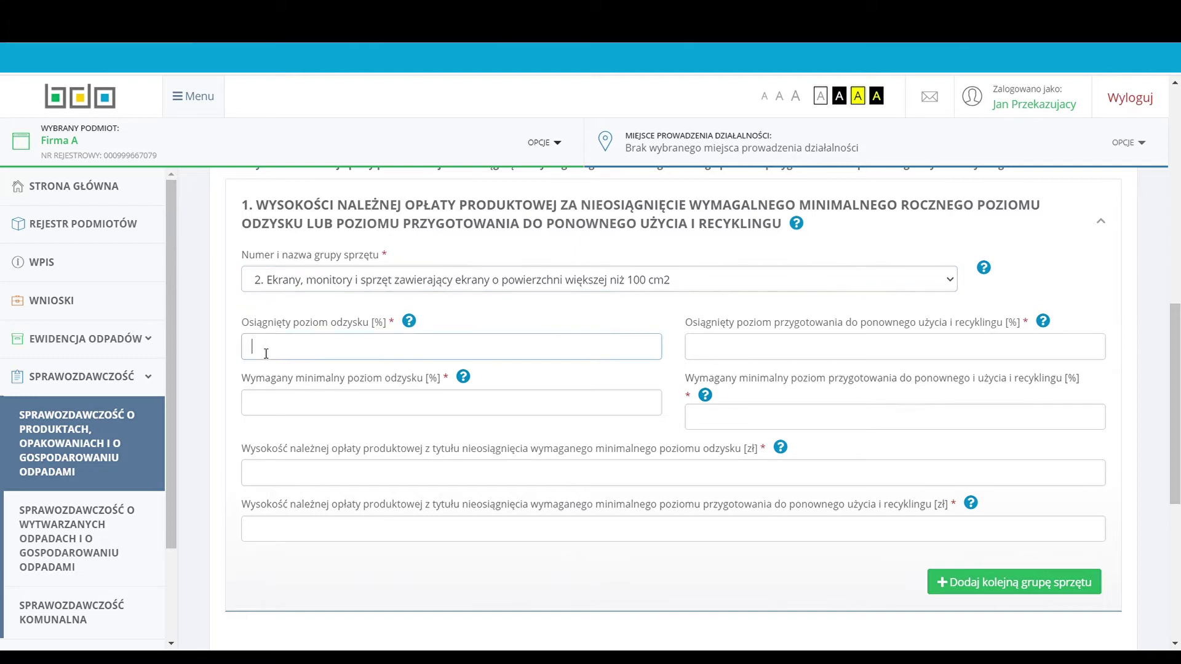
{"action": "type", "text": "50"}
{"action": "left_click", "coordinate": [749, 352]}
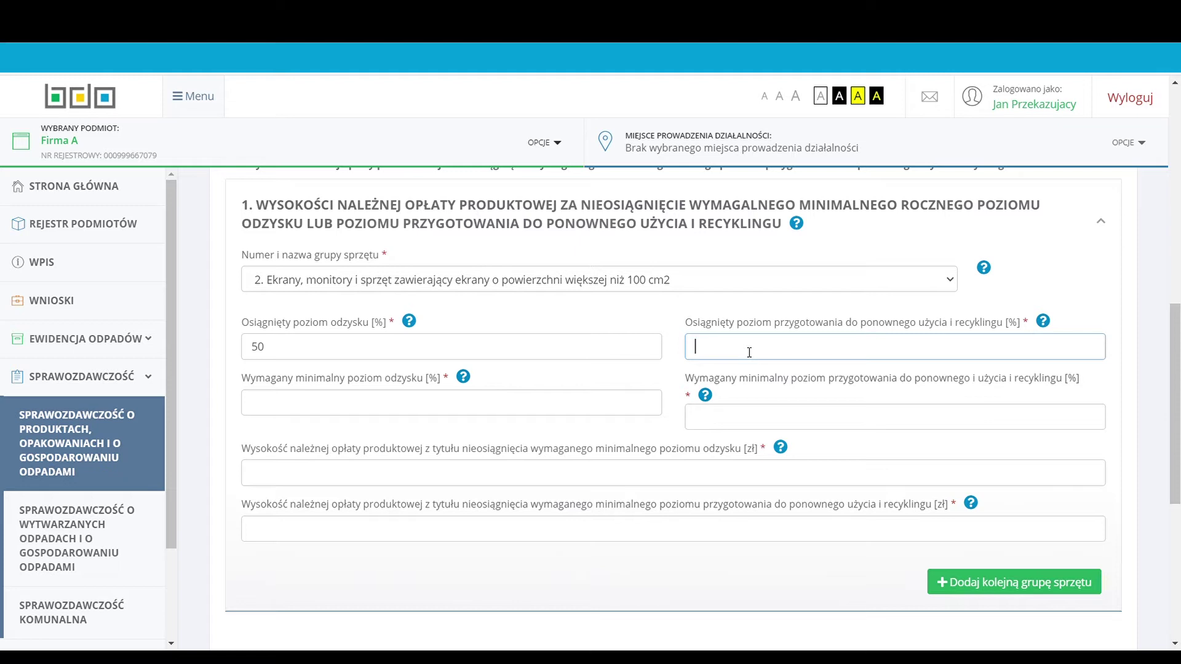
{"action": "type", "text": "25"}
{"action": "left_click", "coordinate": [280, 414]}
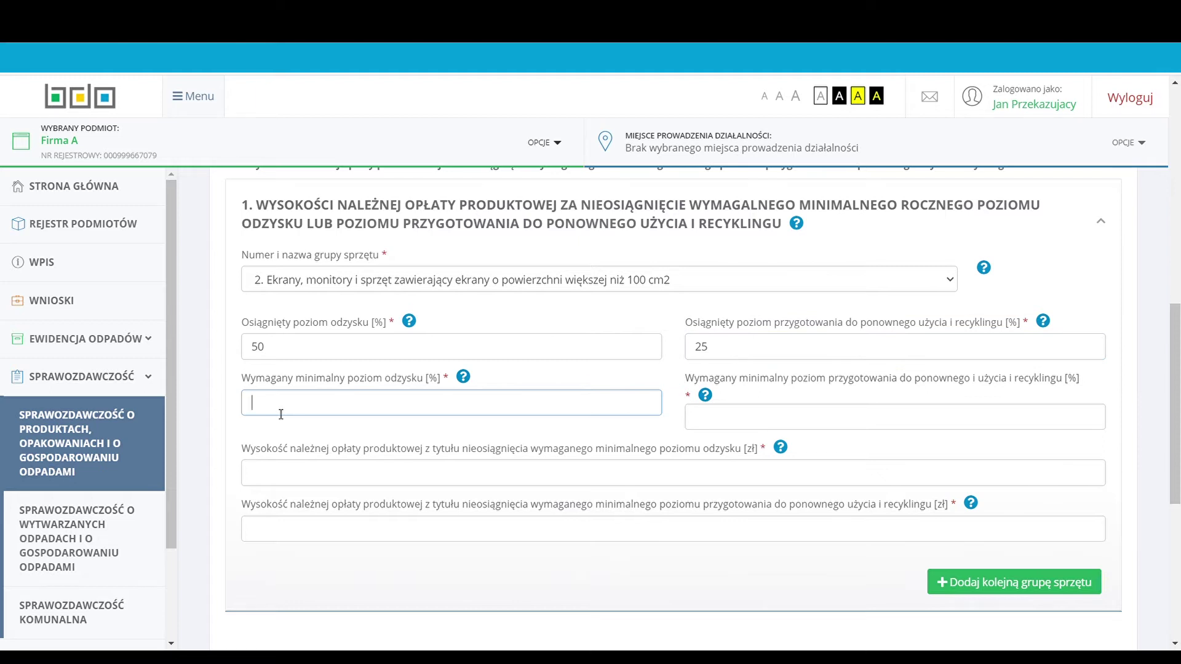
{"action": "type", "text": "2"}
{"action": "left_click", "coordinate": [710, 424]}
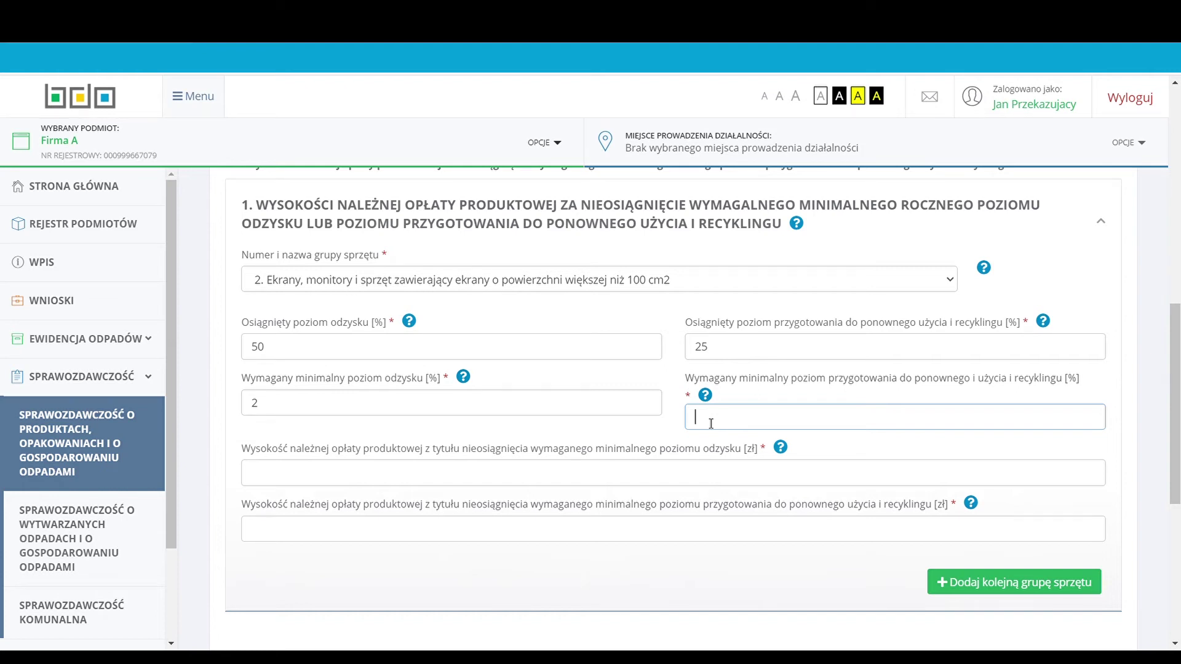
{"action": "type", "text": "2"}
Enter product fees of 458 zł for recovery and 365 zł for reuse and recycling, and save the part B entry
{"action": "left_click", "coordinate": [279, 474]}
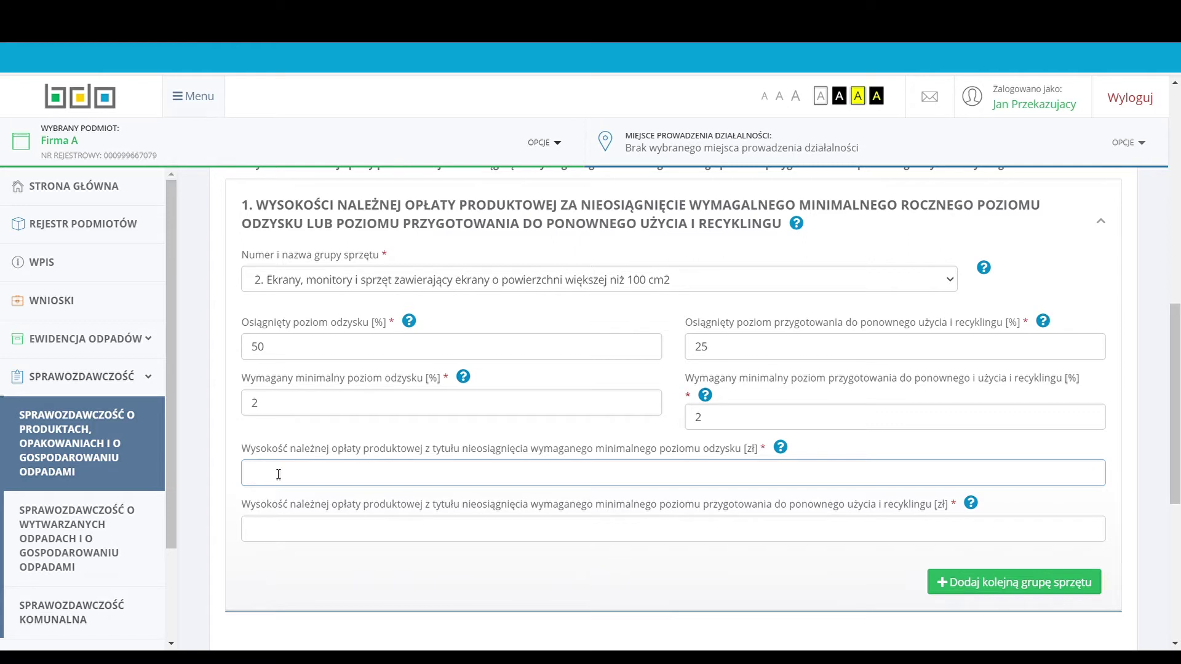
{"action": "type", "text": "458"}
{"action": "left_click", "coordinate": [267, 532]}
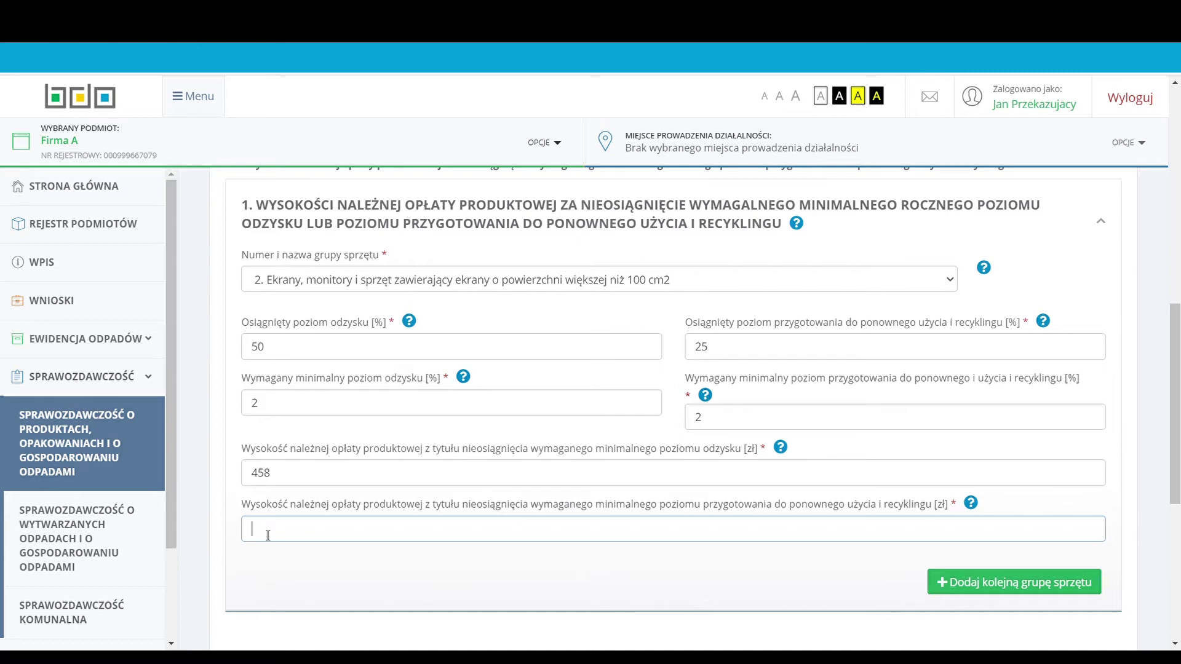
{"action": "type", "text": "365"}
{"action": "scroll", "coordinate": [866, 578], "scroll_direction": "down", "scroll_amount": 1}
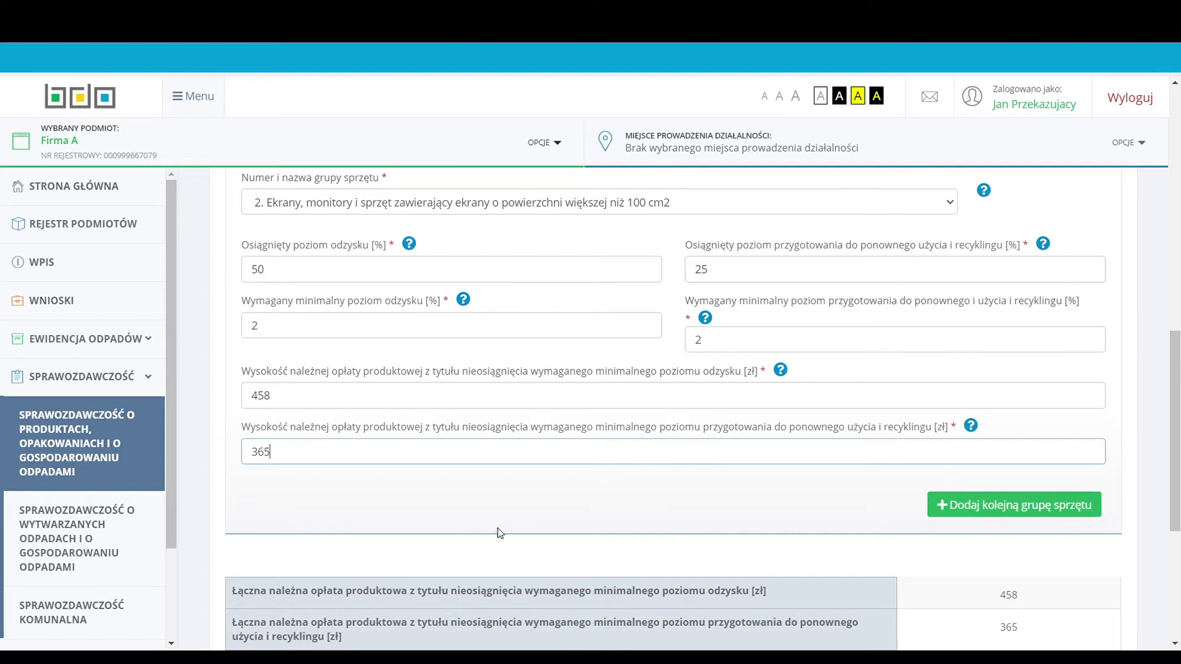
{"action": "scroll", "coordinate": [211, 539], "scroll_direction": "down", "scroll_amount": 2}
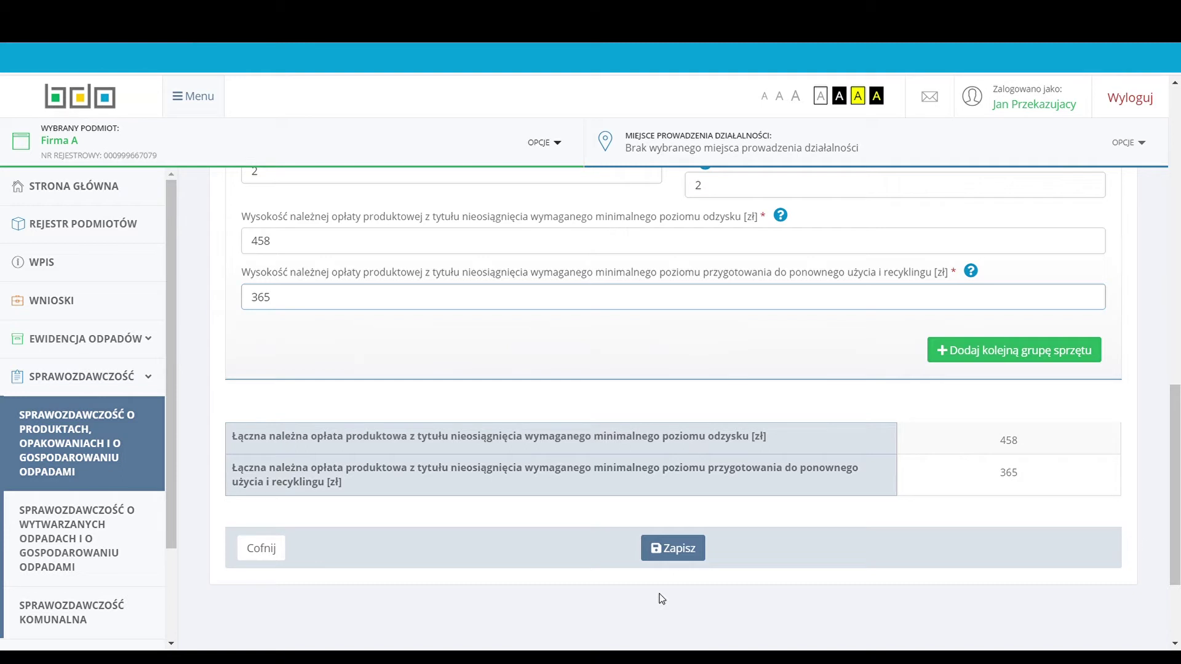
{"action": "left_click", "coordinate": [675, 554]}
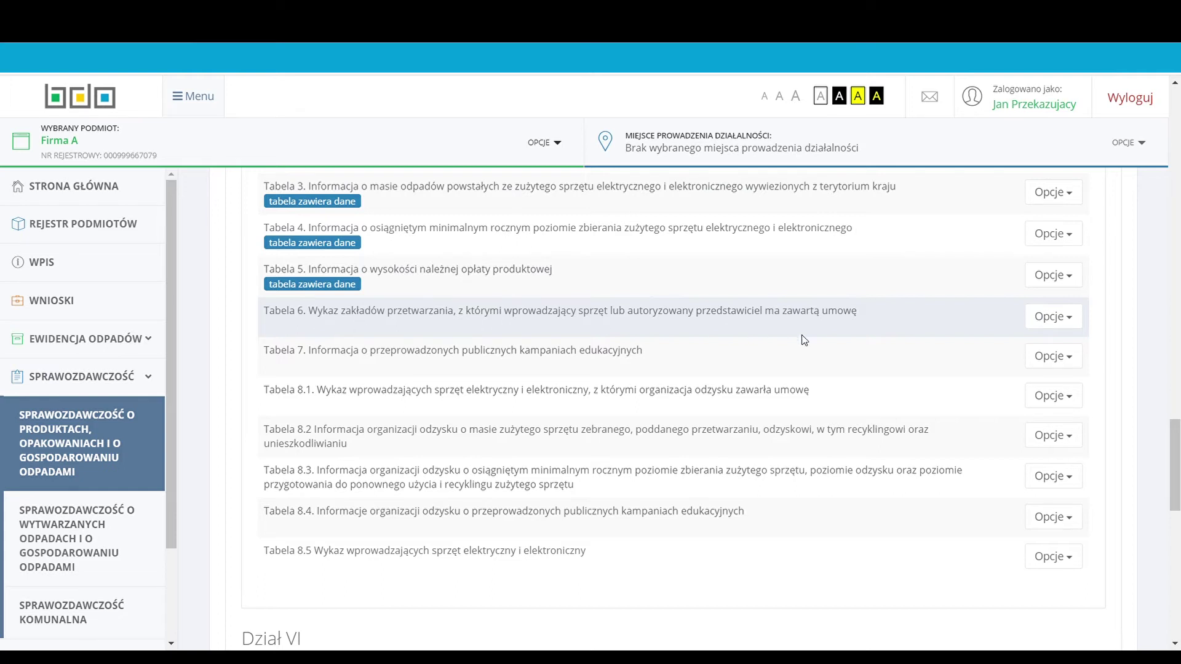
Open a Table 6 entry in Dział V and start adding an operator of a processing plant
{"action": "left_click", "coordinate": [1047, 319]}
{"action": "left_click", "coordinate": [995, 348]}
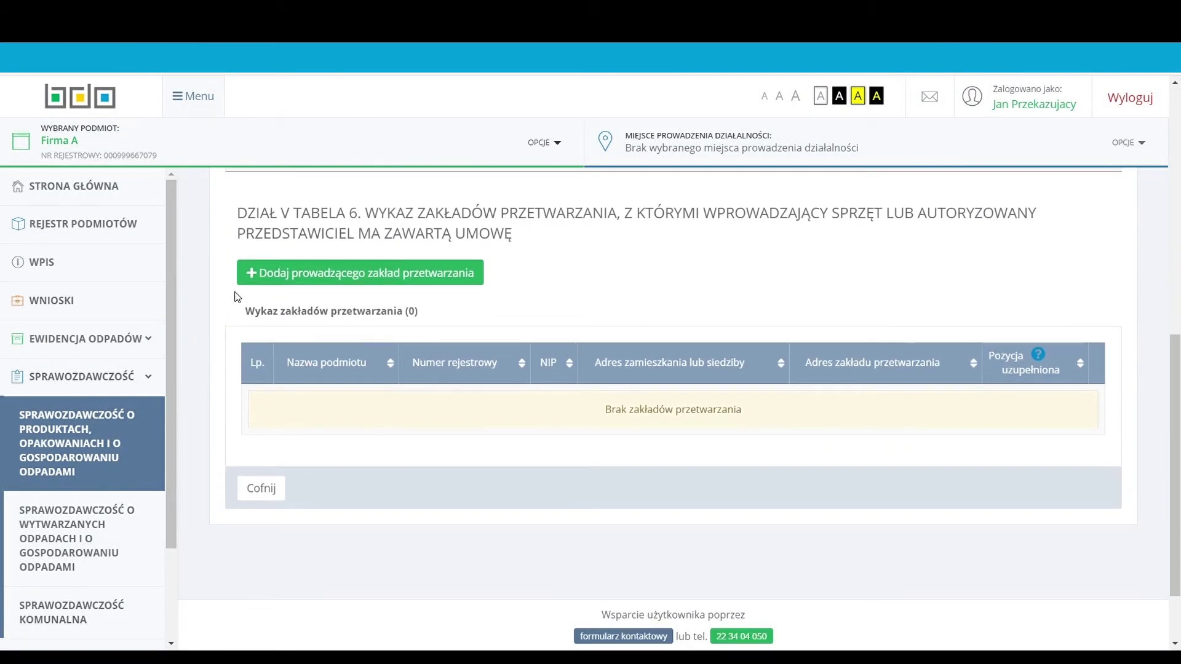
{"action": "left_click", "coordinate": [334, 274]}
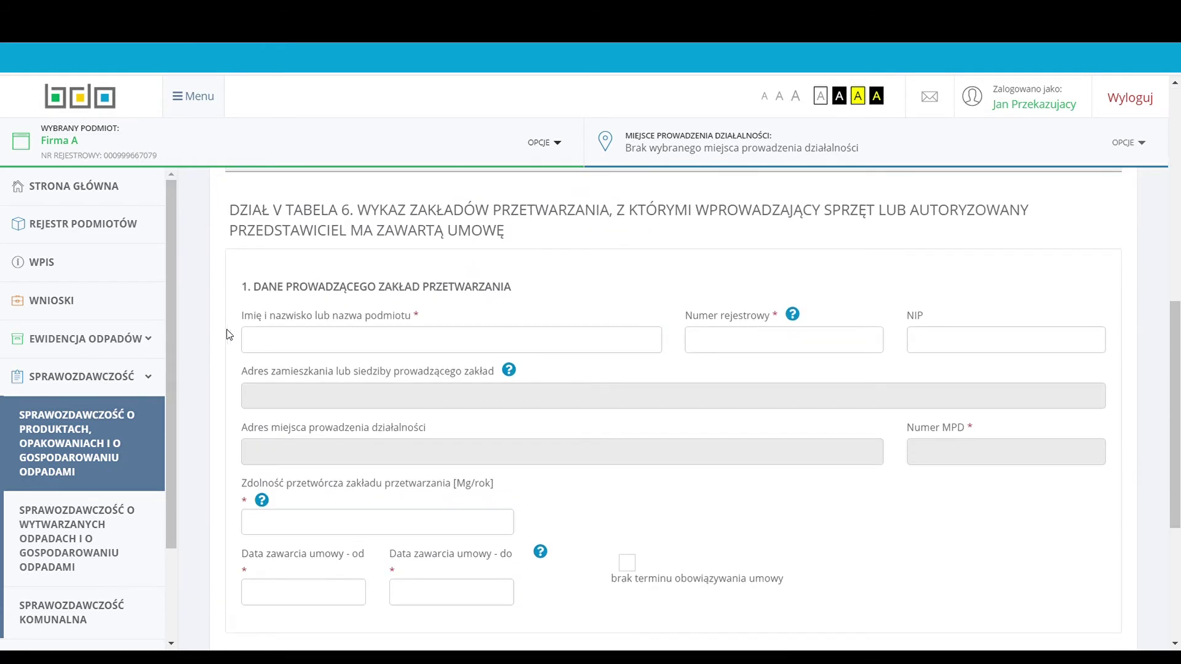
Search for the processing plant operator by registration number and select Firma F
{"action": "left_click", "coordinate": [266, 335]}
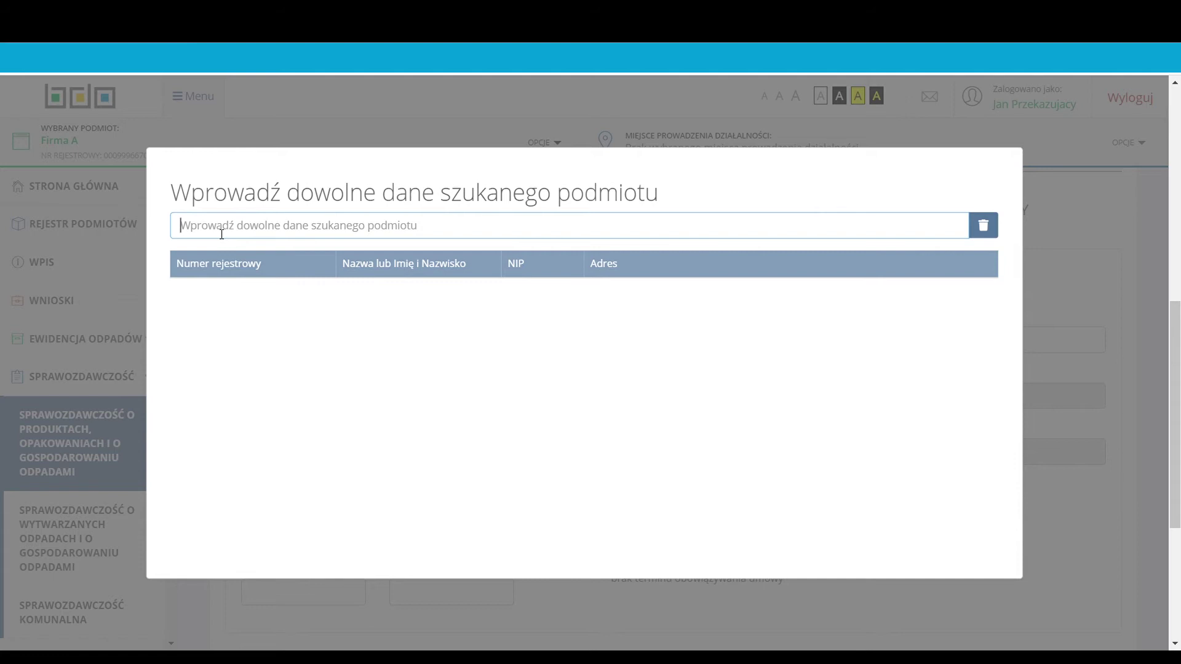
{"action": "type", "text": "000"}
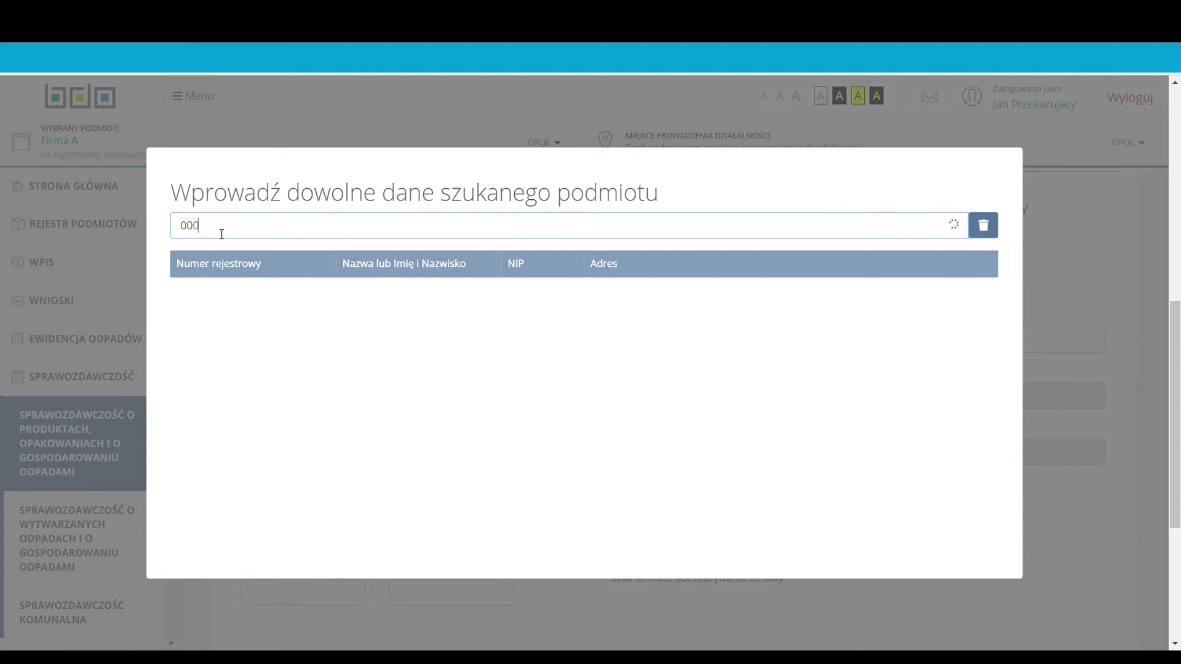
{"action": "type", "text": "166"}
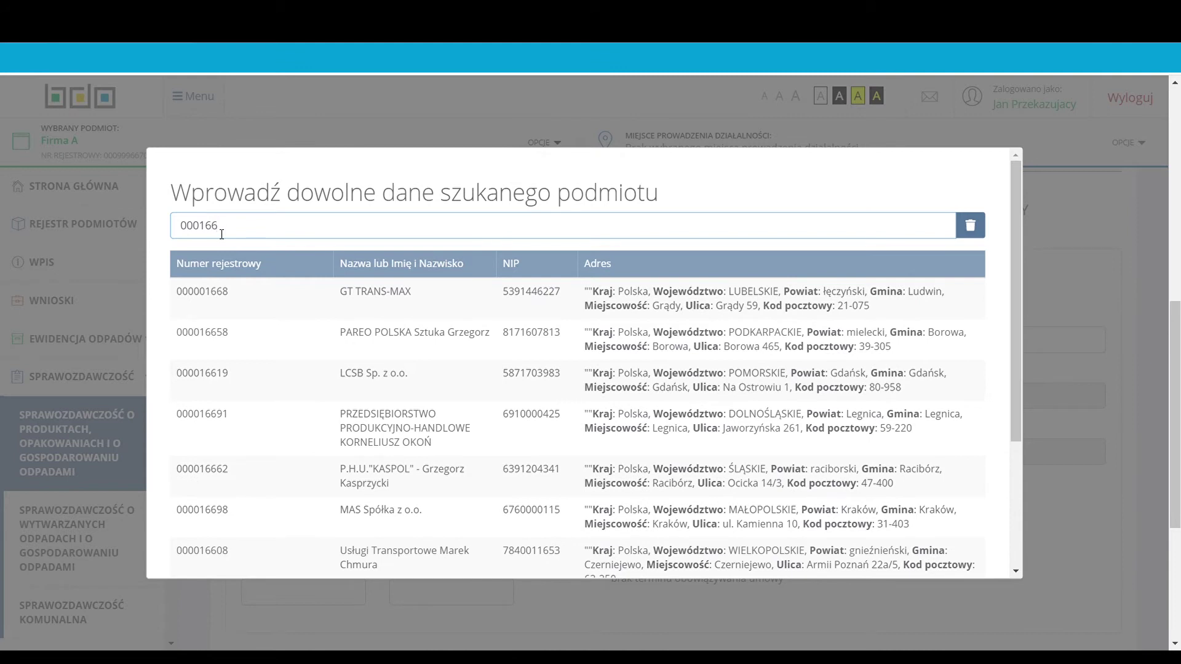
{"action": "type", "text": "769"}
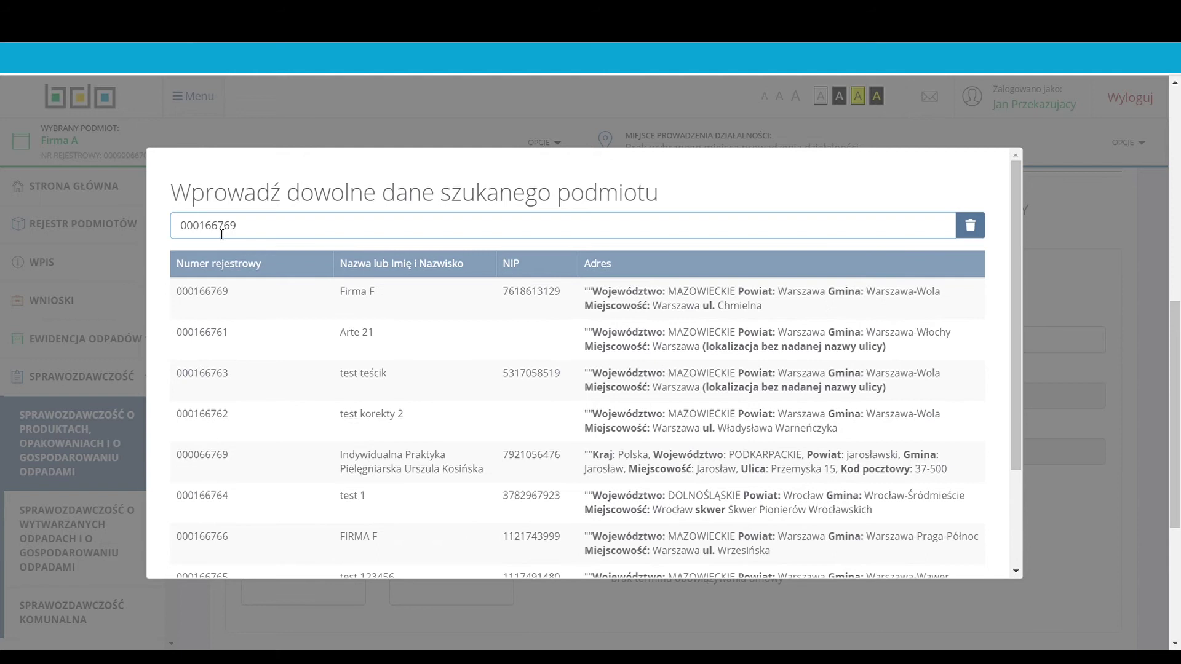
{"action": "left_click", "coordinate": [263, 290]}
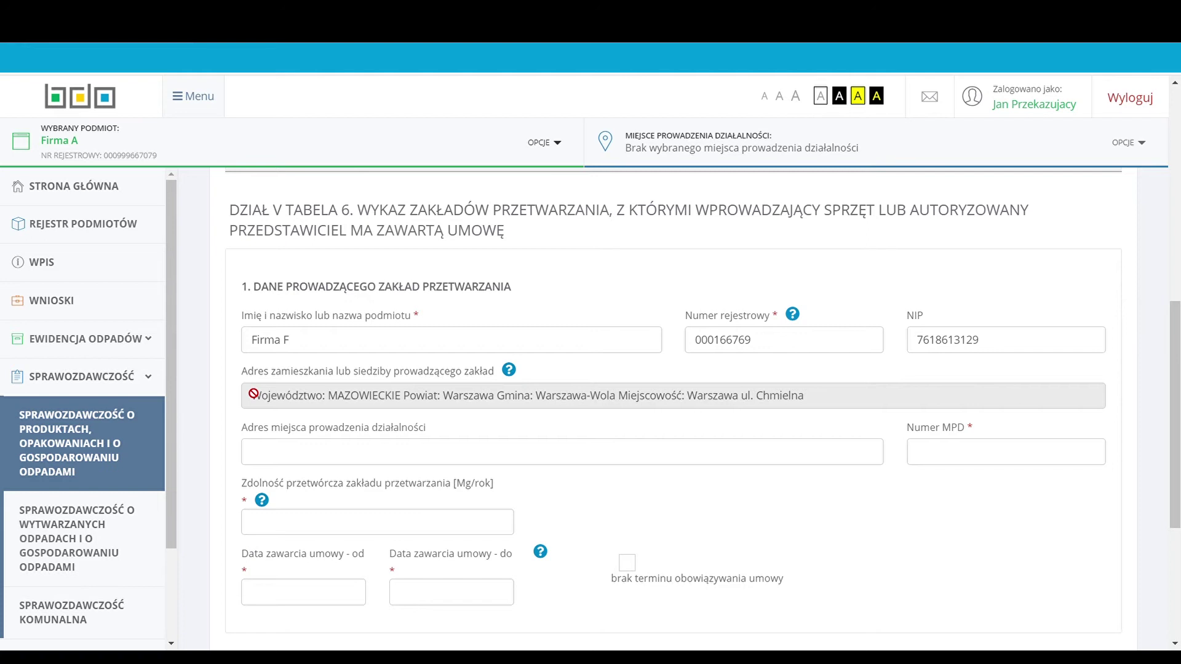
Find Firma F's place of business by searching "mie", select Miejsce 1- siedziba, and set the plant's processing capacity to 300 Mg/rok
{"action": "left_click", "coordinate": [266, 457]}
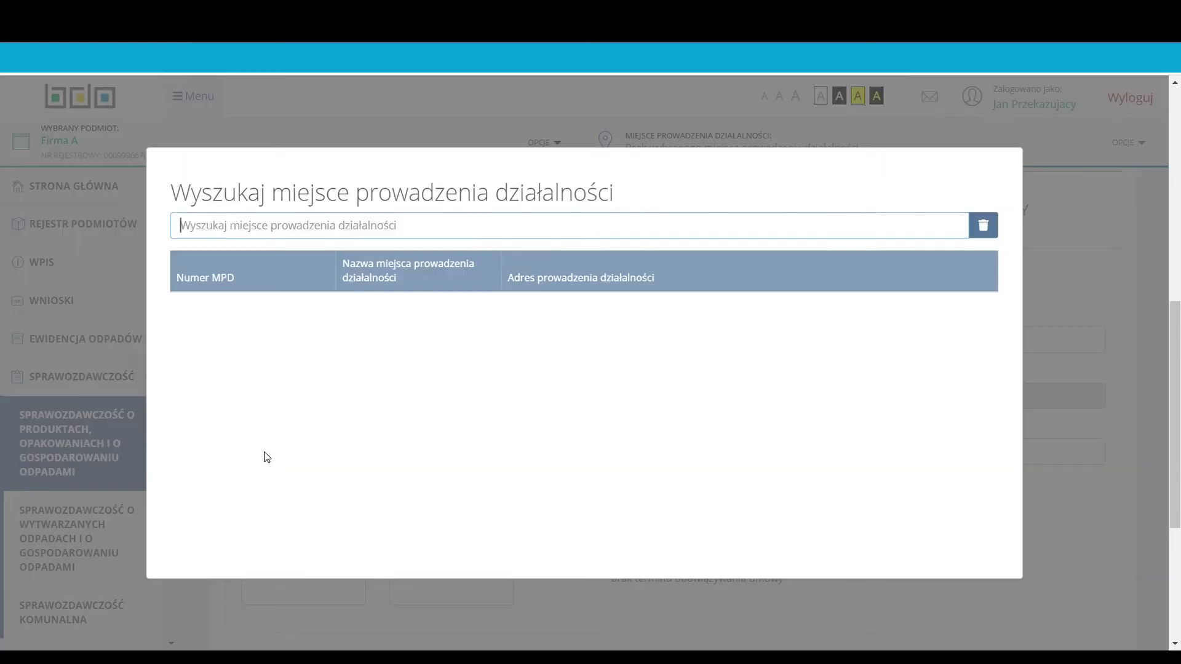
{"action": "type", "text": "mie"}
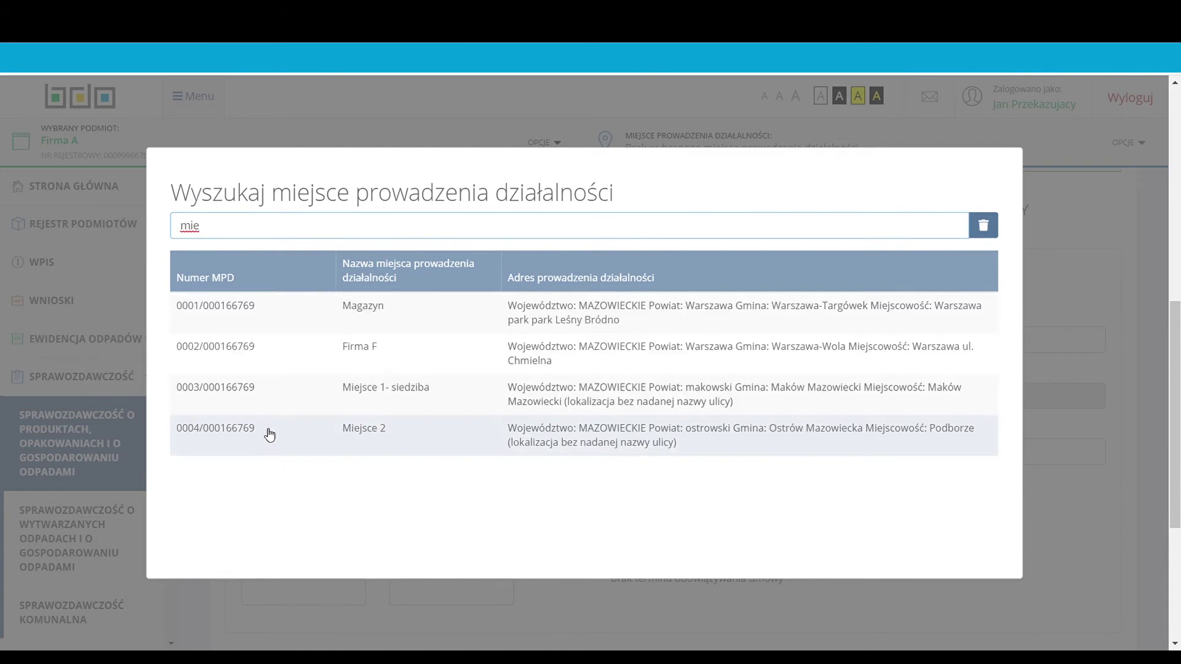
{"action": "left_click", "coordinate": [285, 400]}
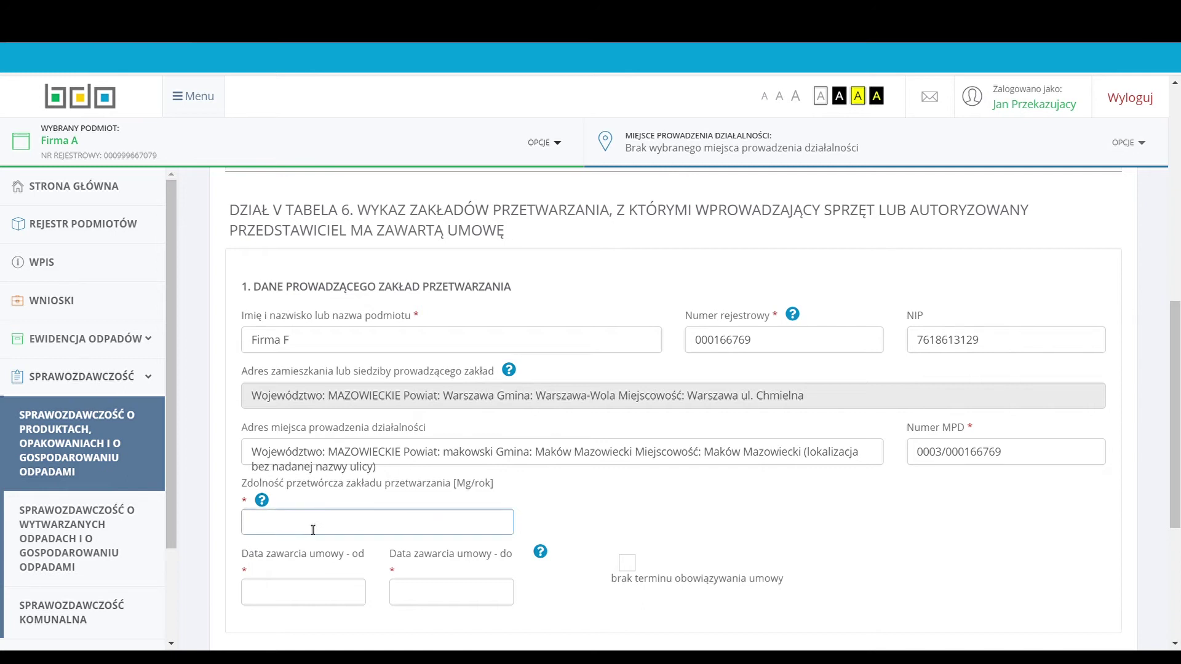
{"action": "type", "text": "300"}
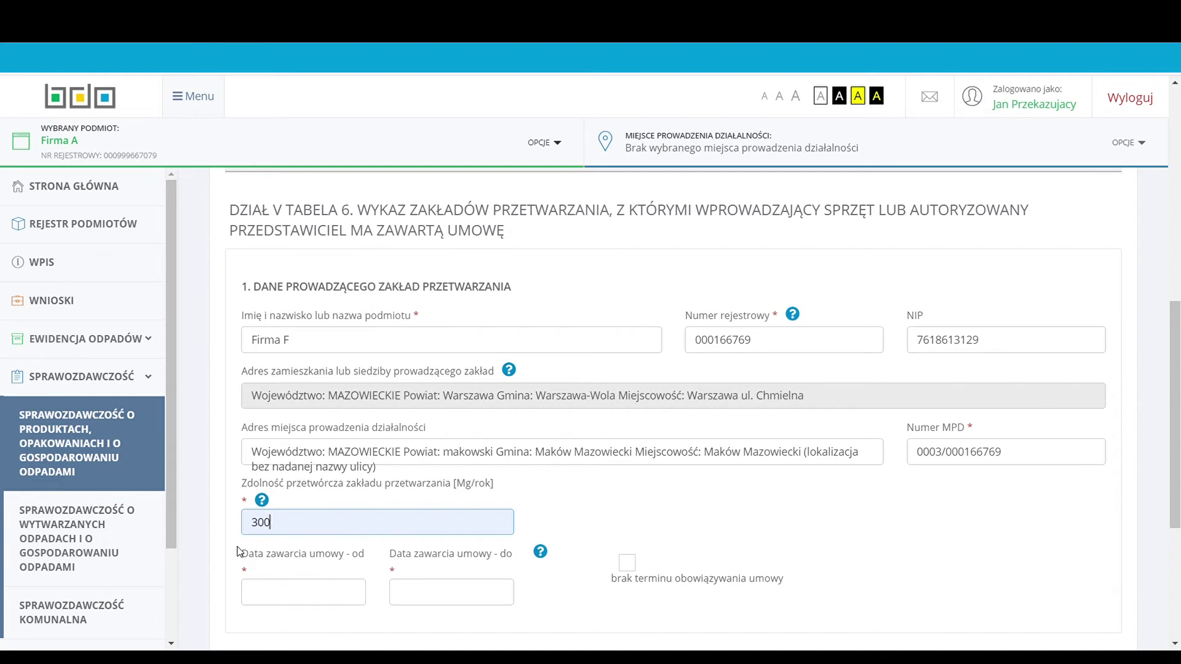
Set the contract start date to 02-06-2020, mark the contract as having no expiry term, and save the plant operator
{"action": "scroll", "coordinate": [240, 552], "scroll_direction": "down", "scroll_amount": 1}
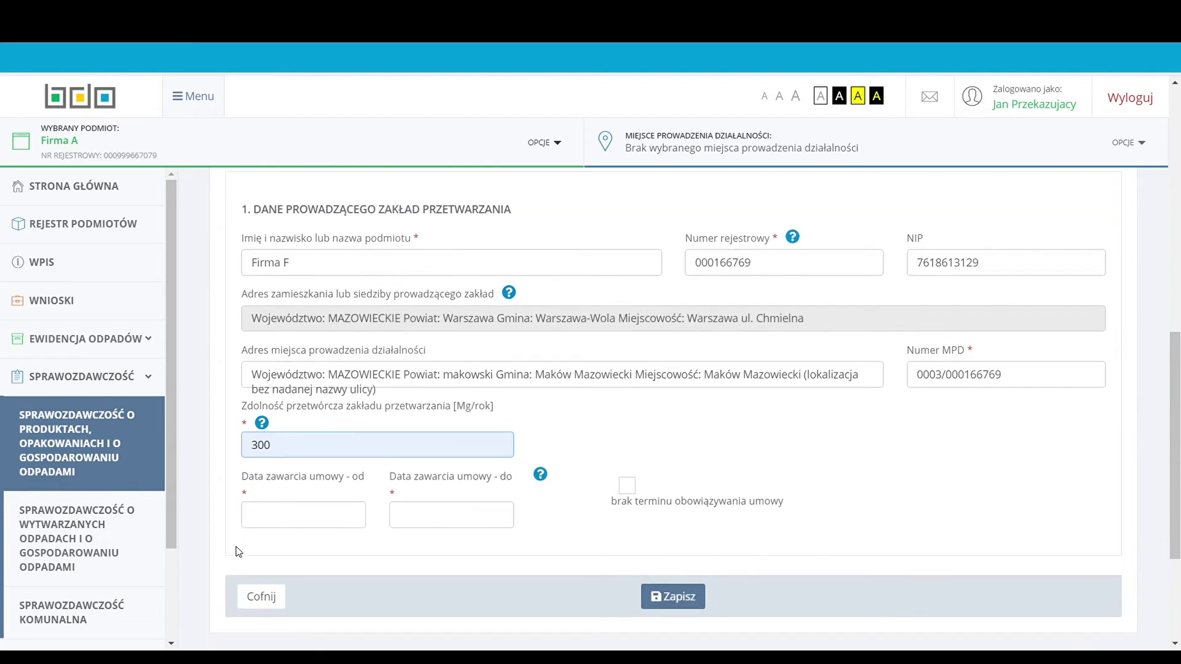
{"action": "left_click", "coordinate": [273, 517]}
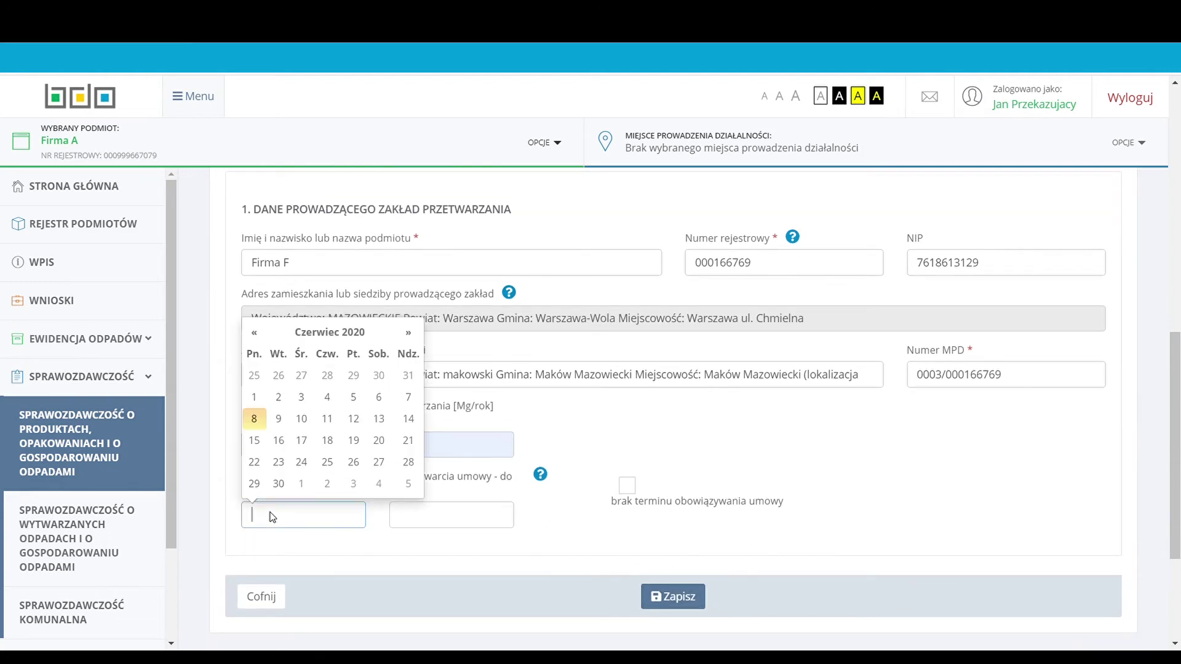
{"action": "left_click", "coordinate": [283, 403]}
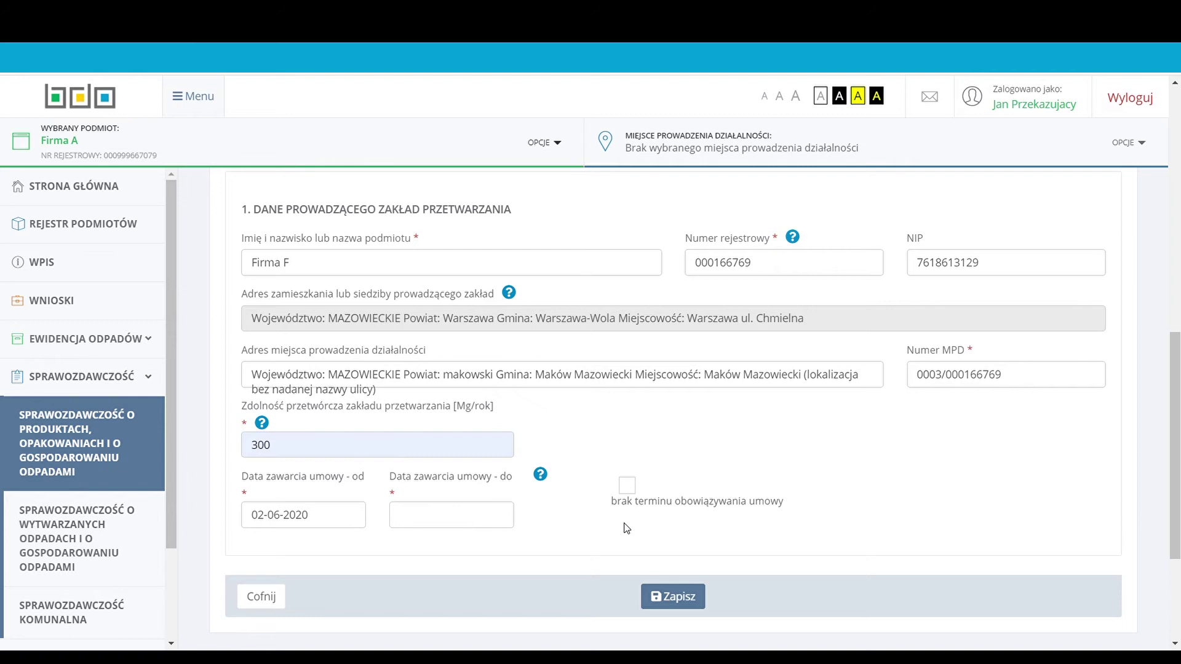
{"action": "left_click", "coordinate": [628, 487]}
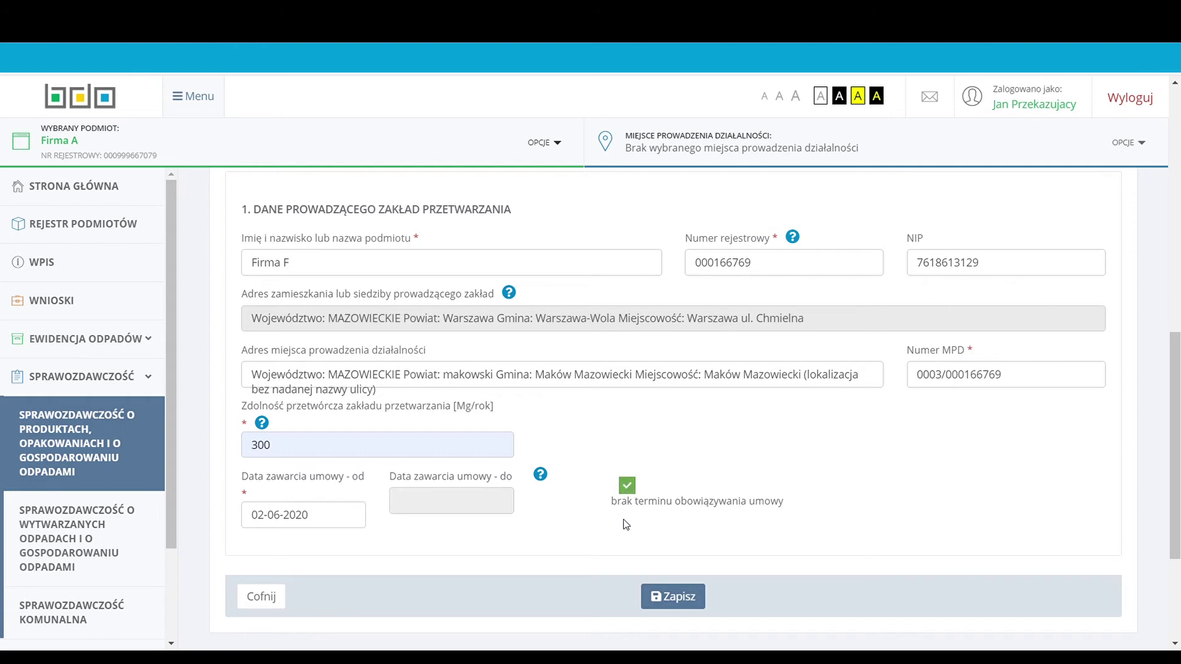
{"action": "scroll", "coordinate": [626, 524], "scroll_direction": "down", "scroll_amount": 1}
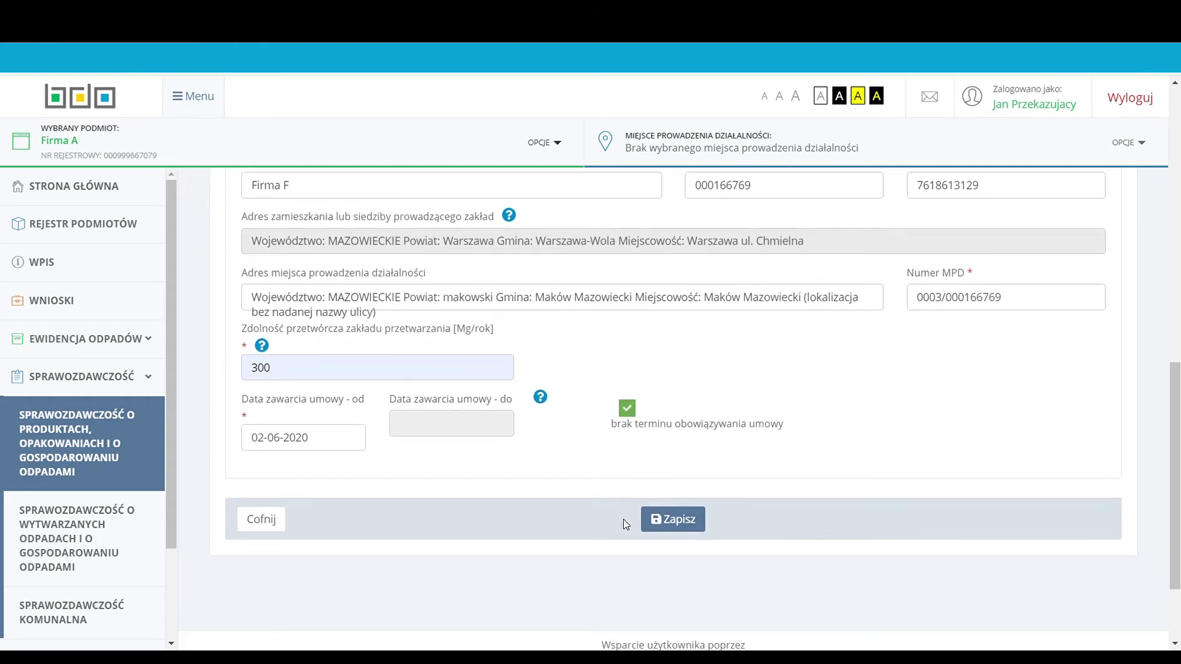
{"action": "left_click", "coordinate": [674, 523]}
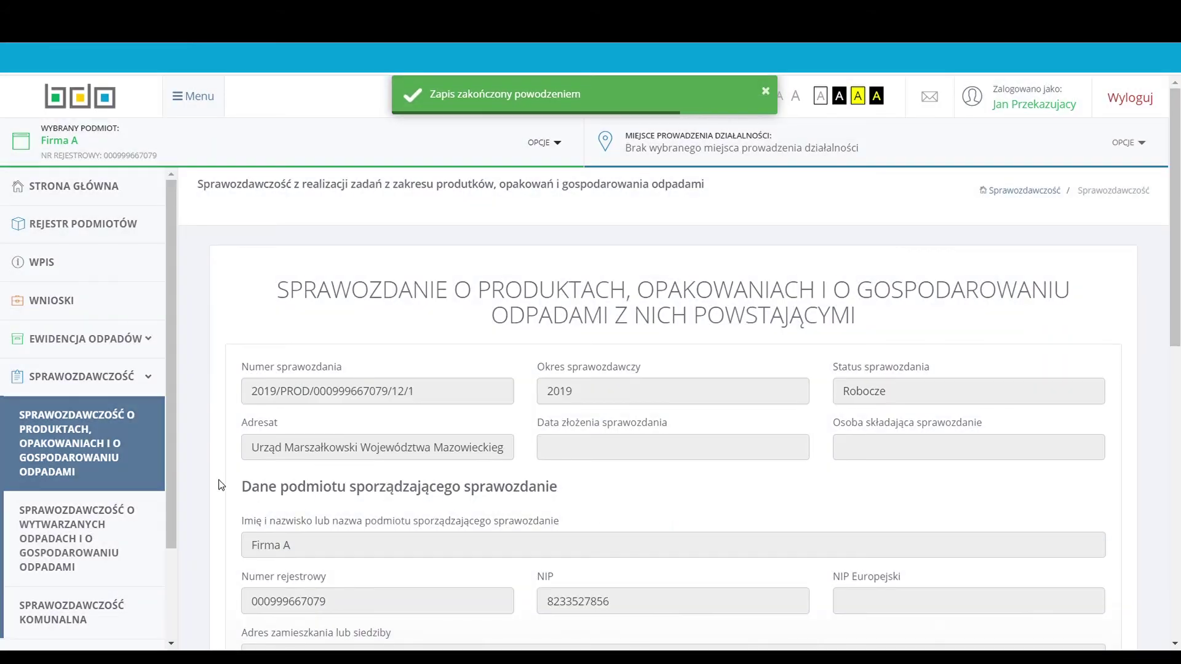
Enter processing plant information for Firma F with equipment group 2 (Ekrany, monitory i sprzęt zawierający ekrany o powierzchni większej niż 100 cm2) and save it
{"action": "scroll", "coordinate": [221, 486], "scroll_direction": "down", "scroll_amount": 6}
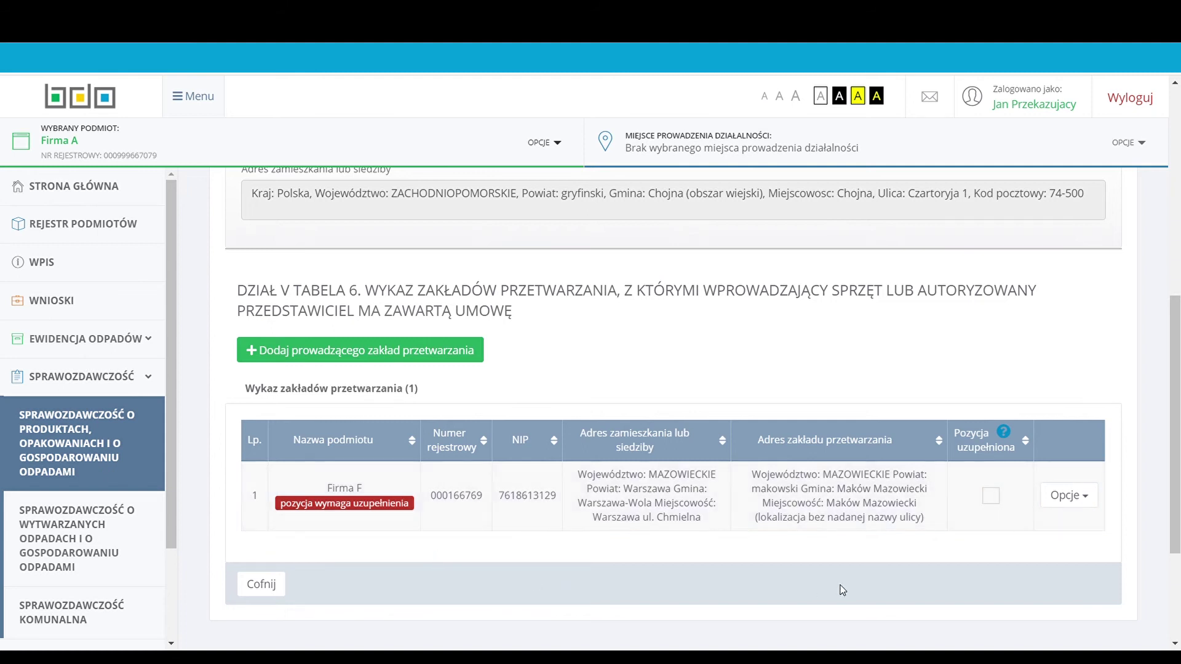
{"action": "left_click", "coordinate": [1071, 498]}
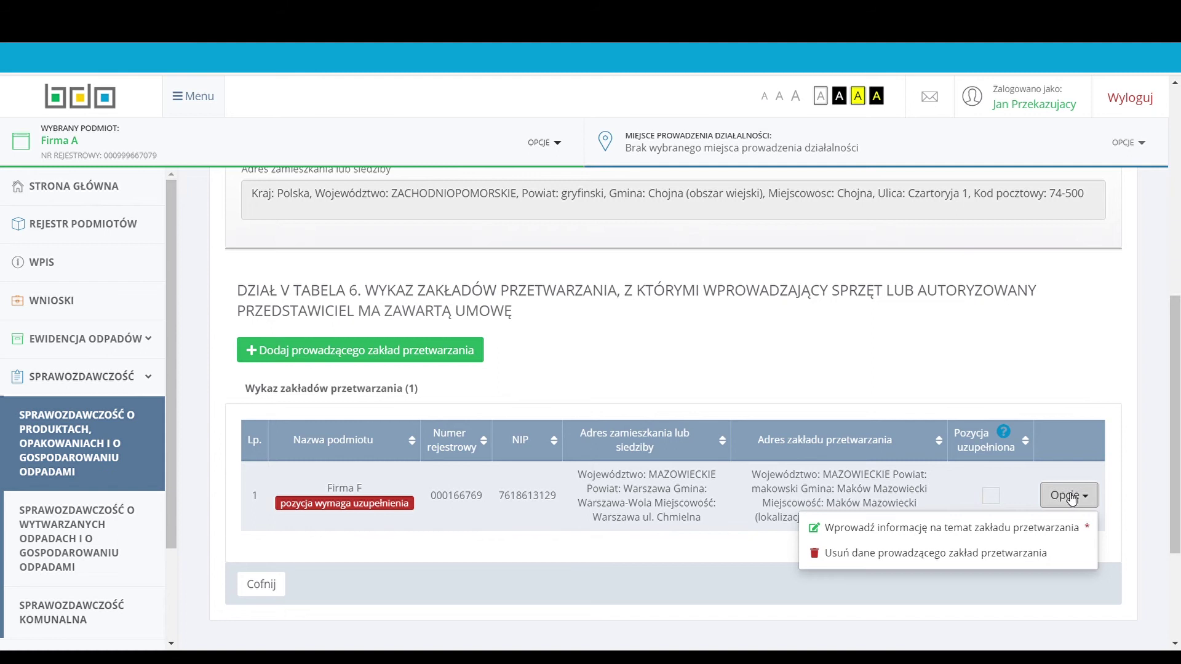
{"action": "left_click", "coordinate": [1068, 539]}
{"action": "scroll", "coordinate": [222, 501], "scroll_direction": "down", "scroll_amount": 6}
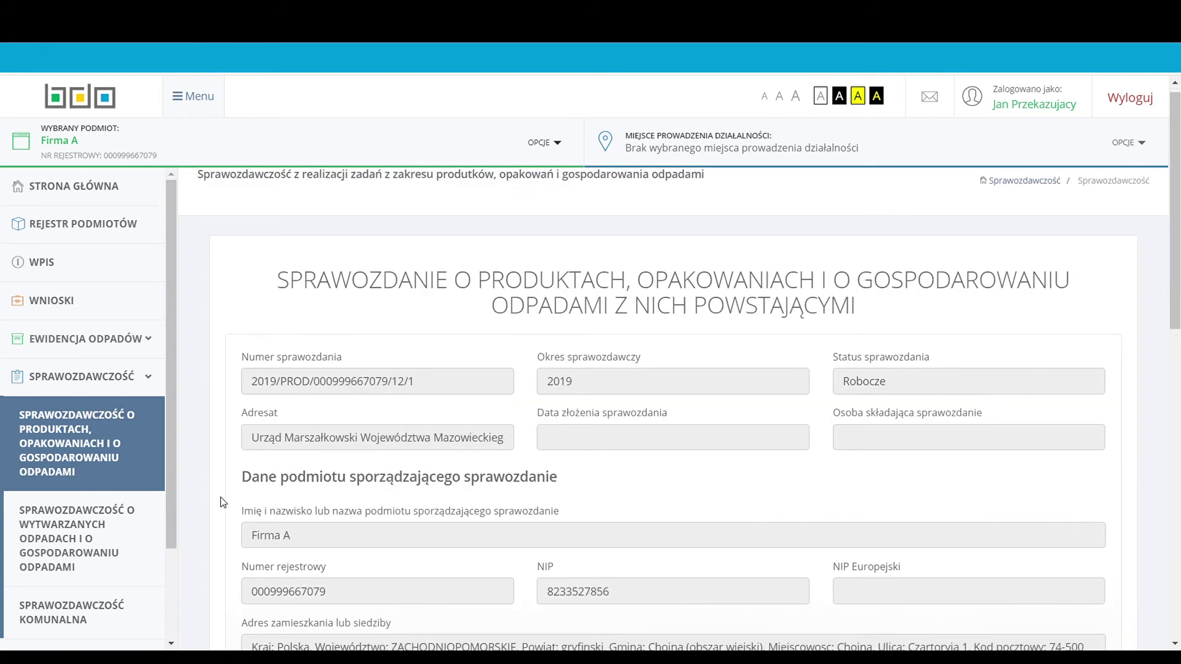
{"action": "scroll", "coordinate": [223, 501], "scroll_direction": "down", "scroll_amount": 4}
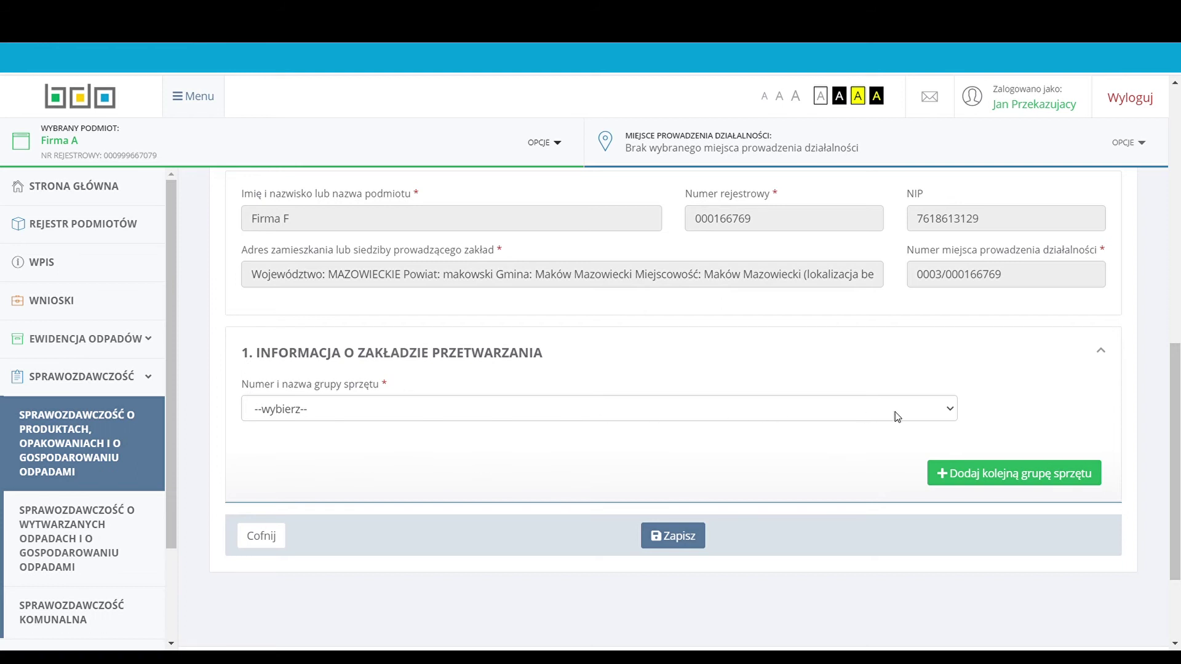
{"action": "left_click", "coordinate": [951, 412]}
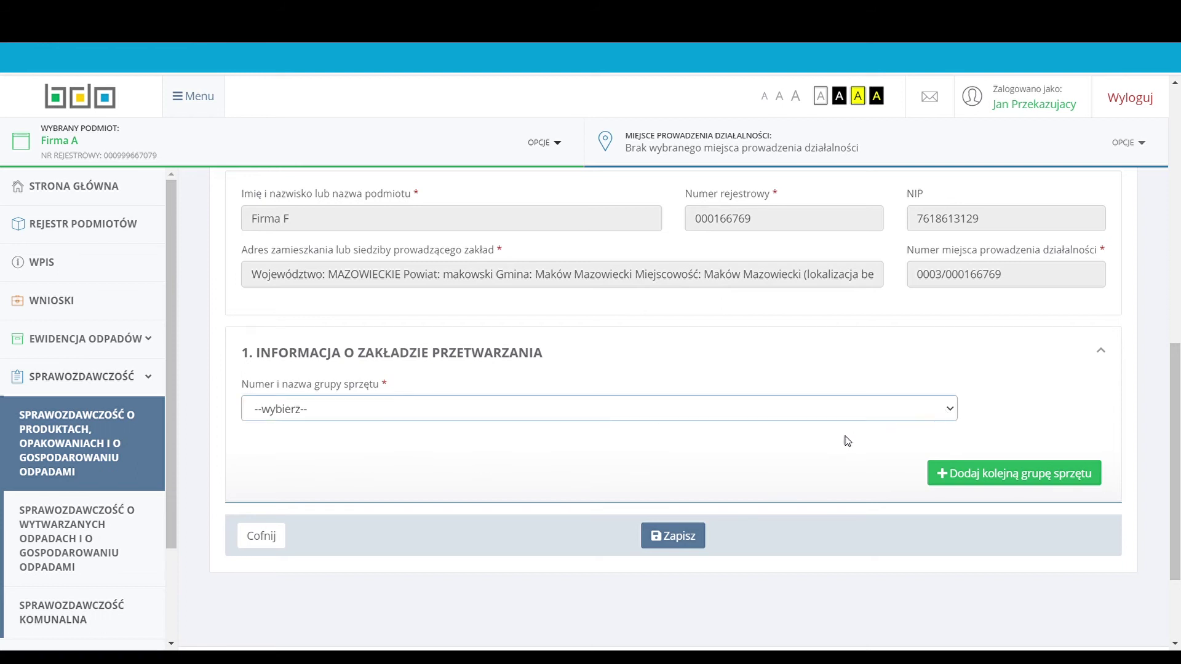
{"action": "left_click", "coordinate": [821, 465]}
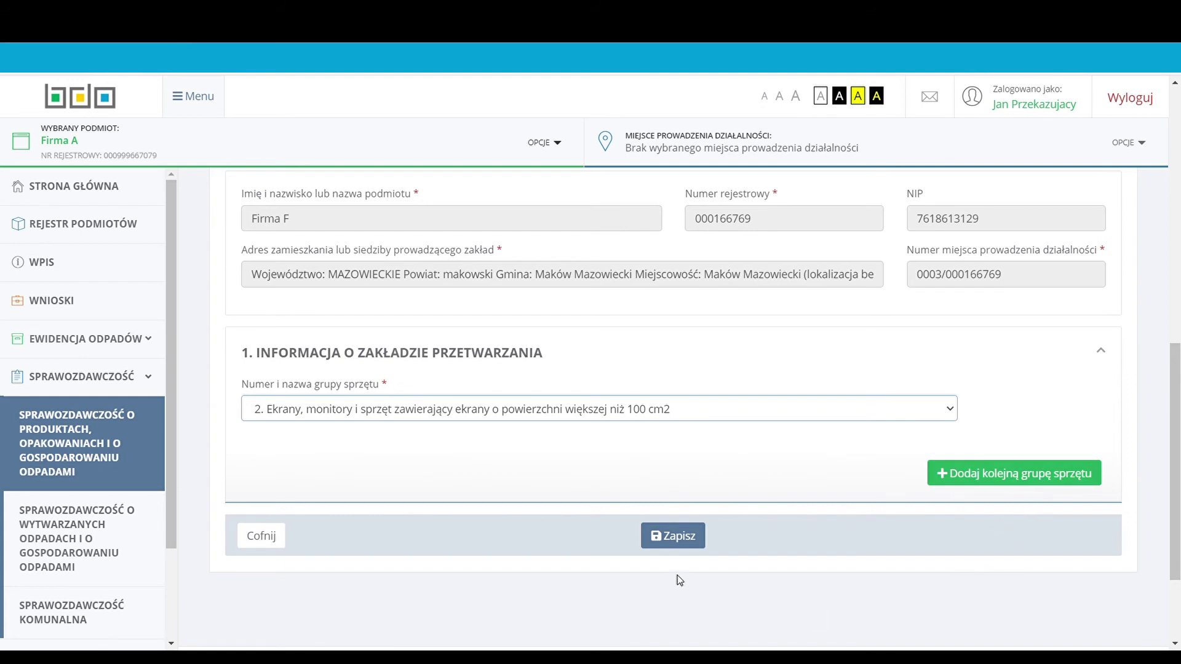
{"action": "left_click", "coordinate": [687, 545]}
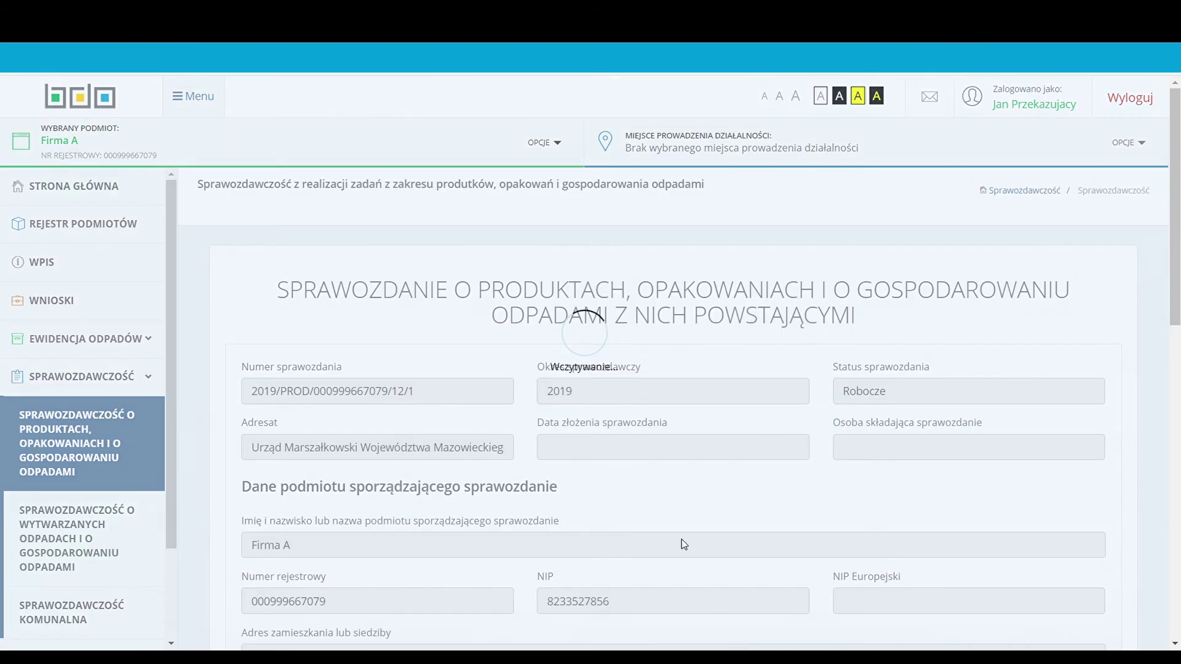
Return to the report's table list and add a Table 7 entry on public educational campaigns in Dział V
{"action": "scroll", "coordinate": [210, 530], "scroll_direction": "down", "scroll_amount": 10}
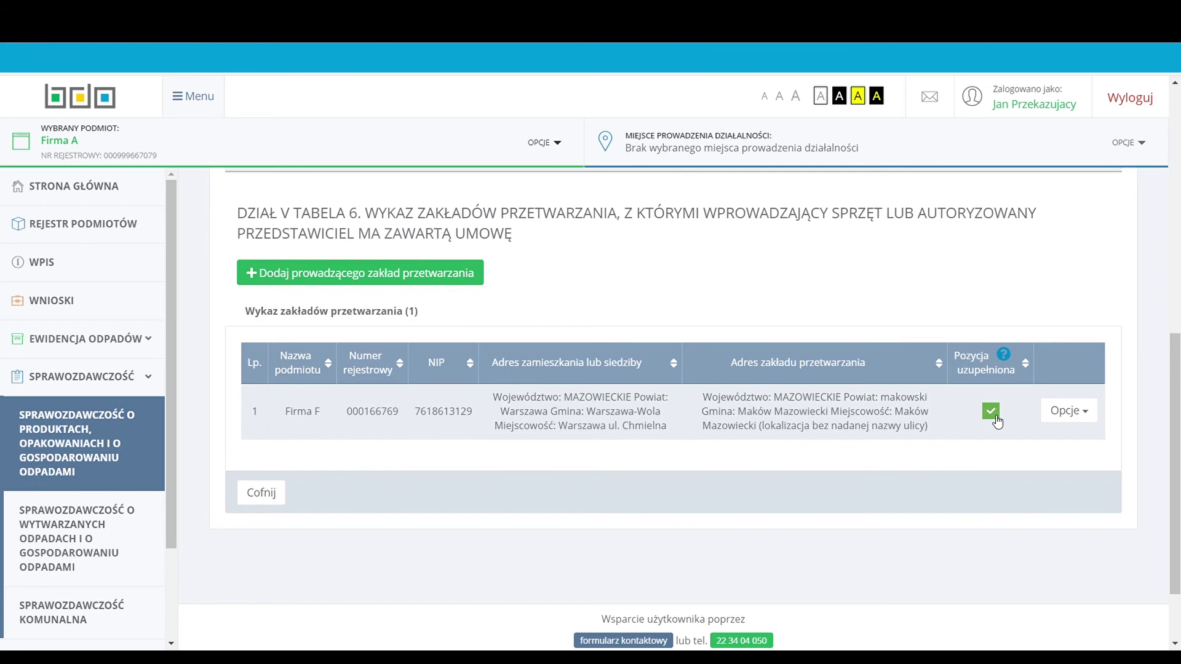
{"action": "left_click", "coordinate": [266, 499]}
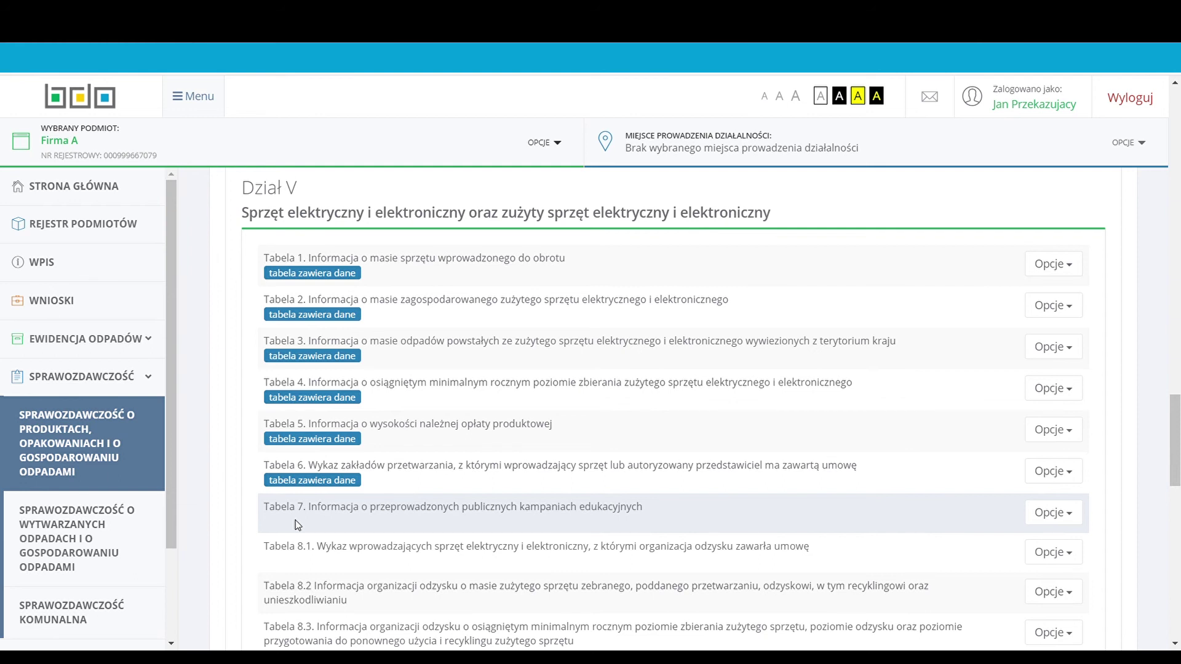
{"action": "left_click", "coordinate": [1041, 517]}
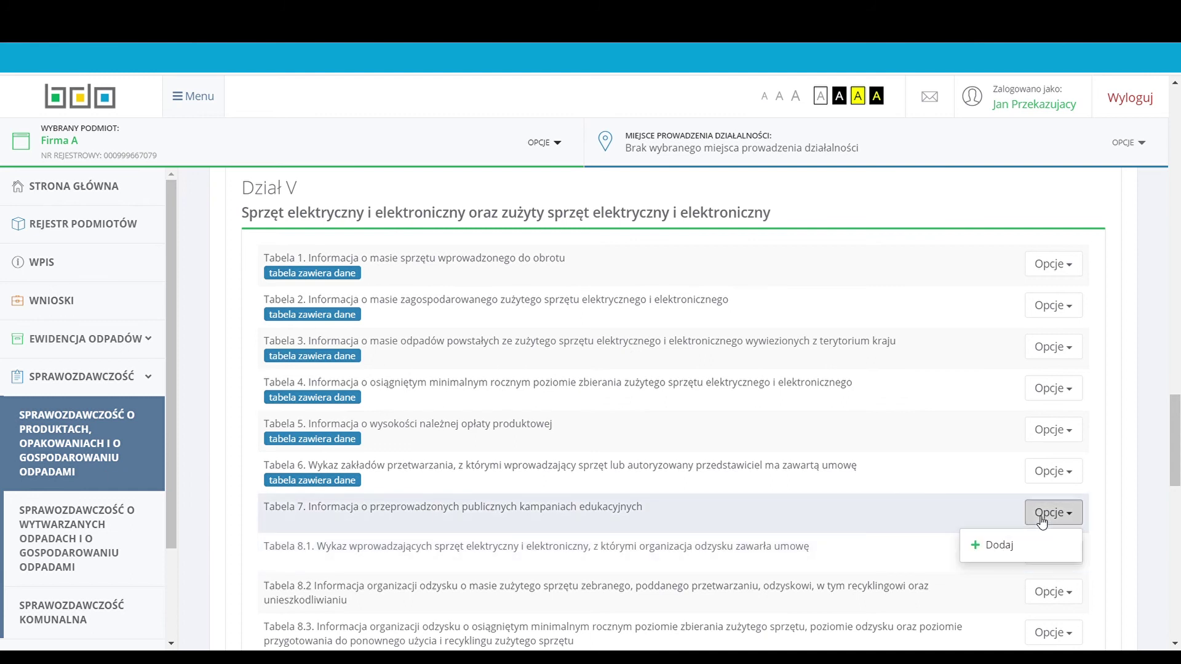
{"action": "left_click", "coordinate": [1027, 546]}
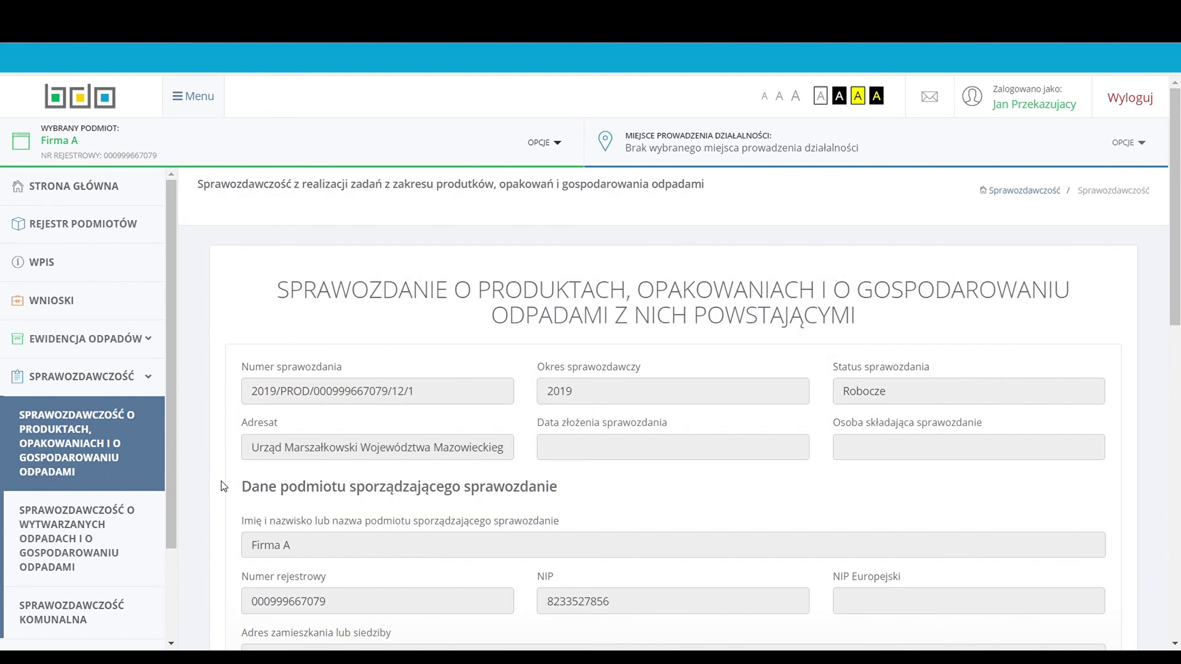
Try the exemption under art. 15 ust. 7 in Table 7, and clear it again
{"action": "scroll", "coordinate": [224, 486], "scroll_direction": "down", "scroll_amount": 6}
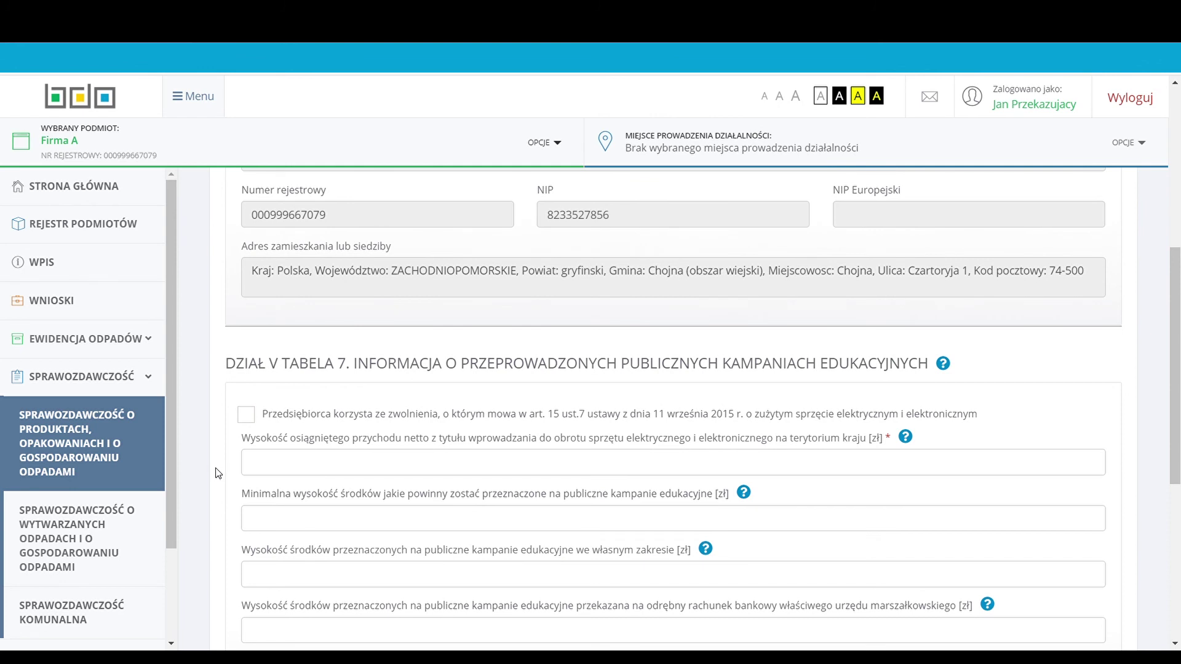
{"action": "scroll", "coordinate": [216, 473], "scroll_direction": "down", "scroll_amount": 3}
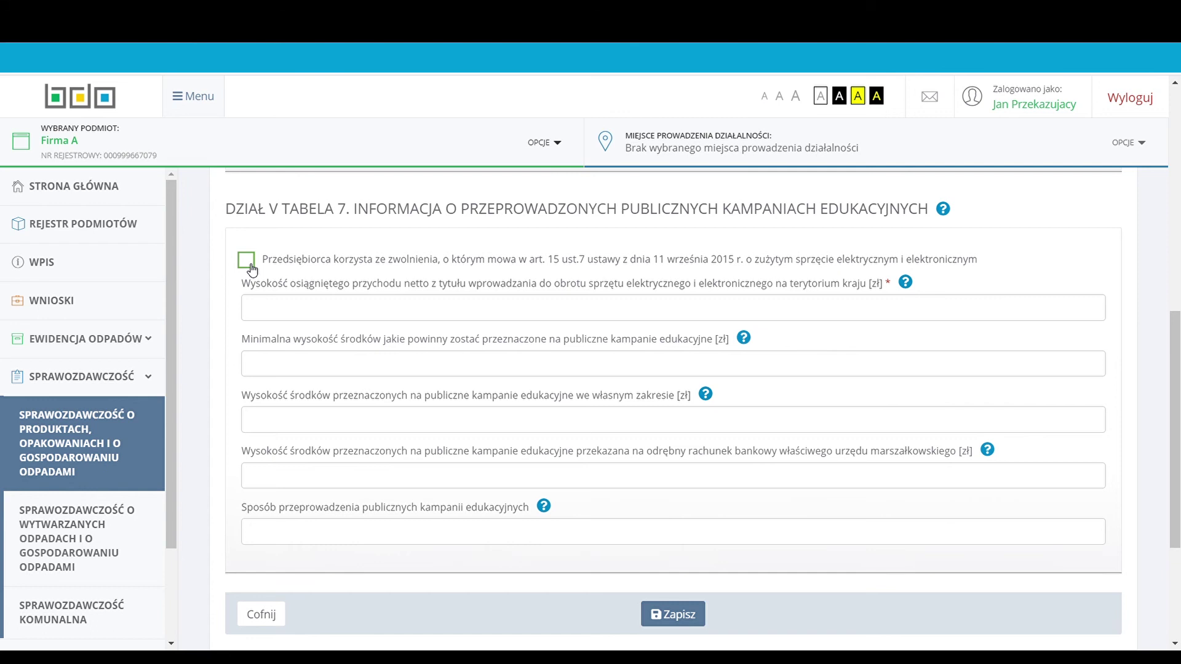
{"action": "left_click", "coordinate": [248, 261]}
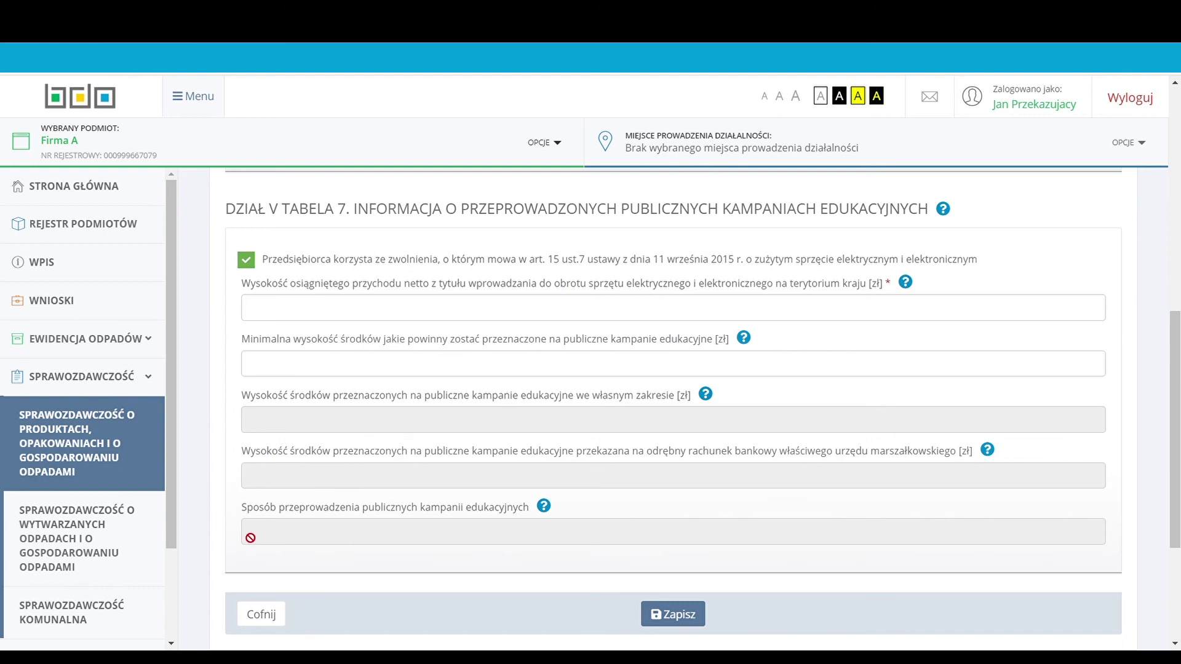
{"action": "left_click", "coordinate": [246, 260]}
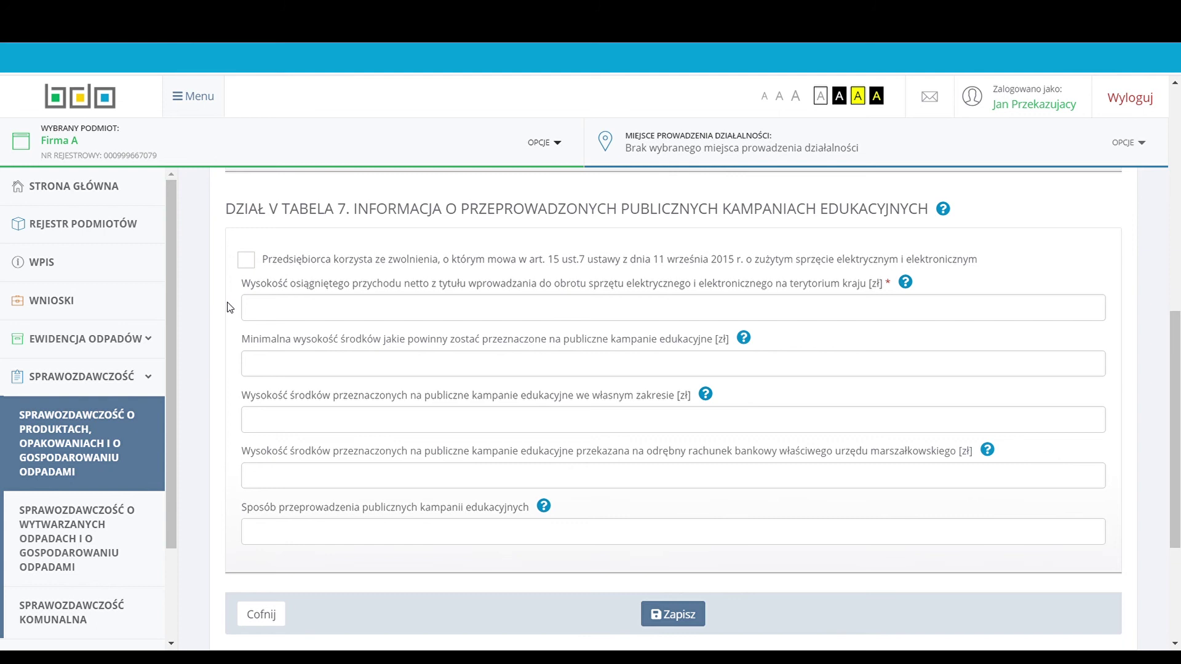
Enter net revenue of 15698 zł, a minimum campaign amount of 1569 zł, and 1569 zł spent on the business's own educational campaigns
{"action": "left_click", "coordinate": [261, 316]}
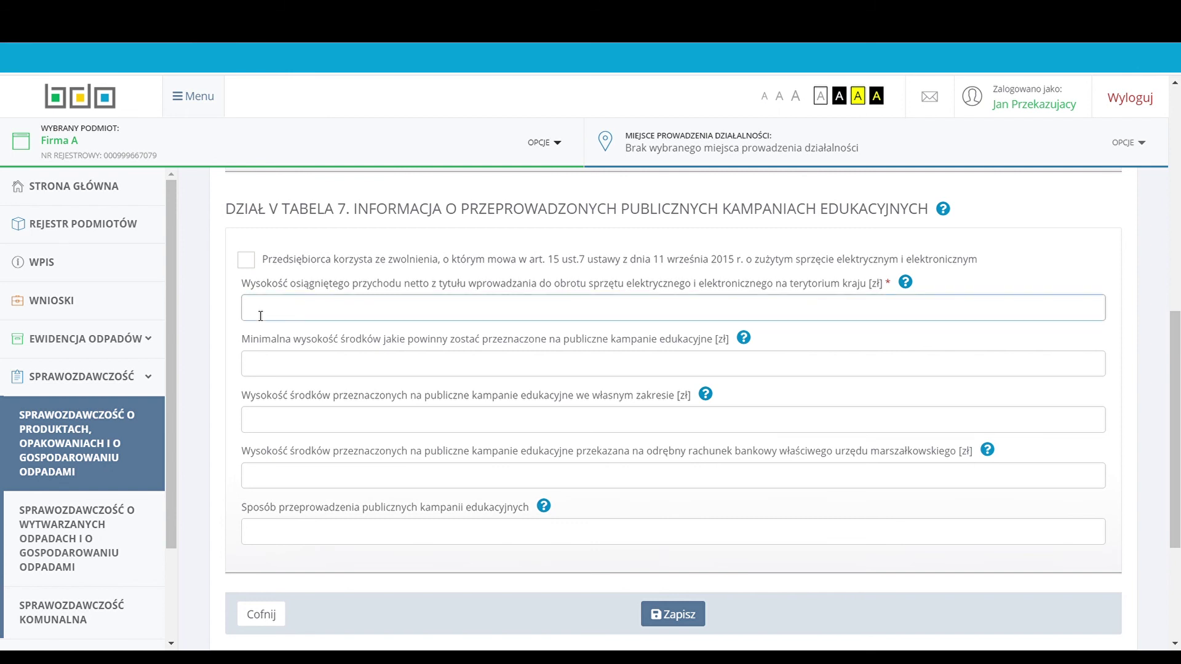
{"action": "type", "text": "15698"}
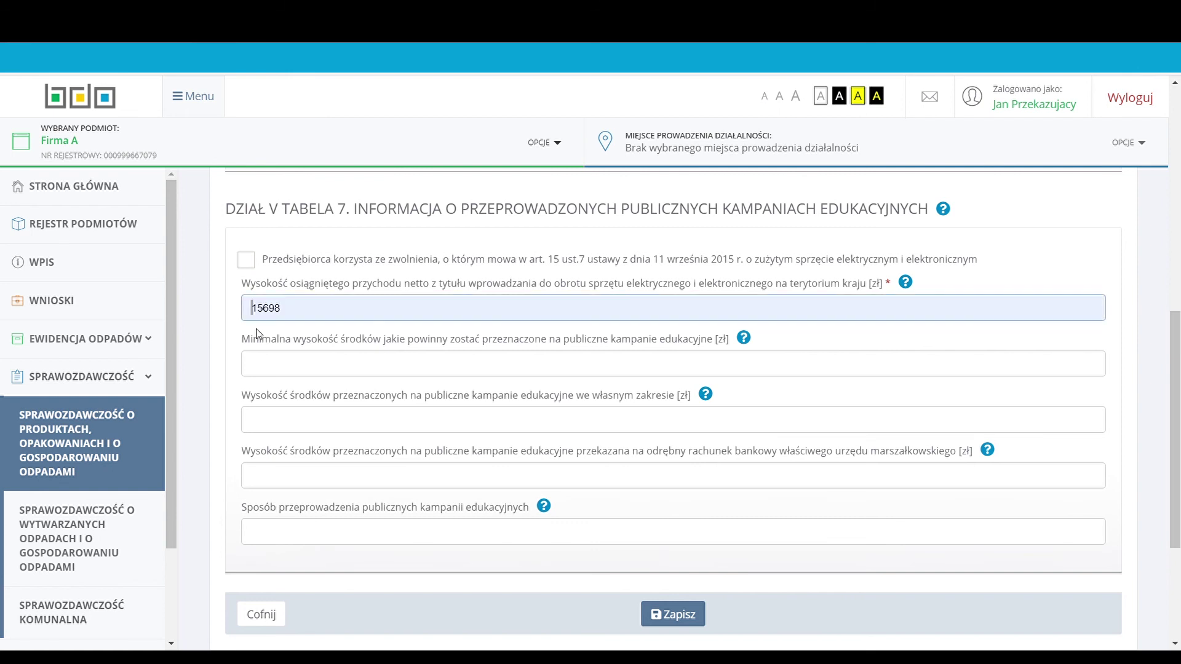
{"action": "left_click", "coordinate": [258, 367]}
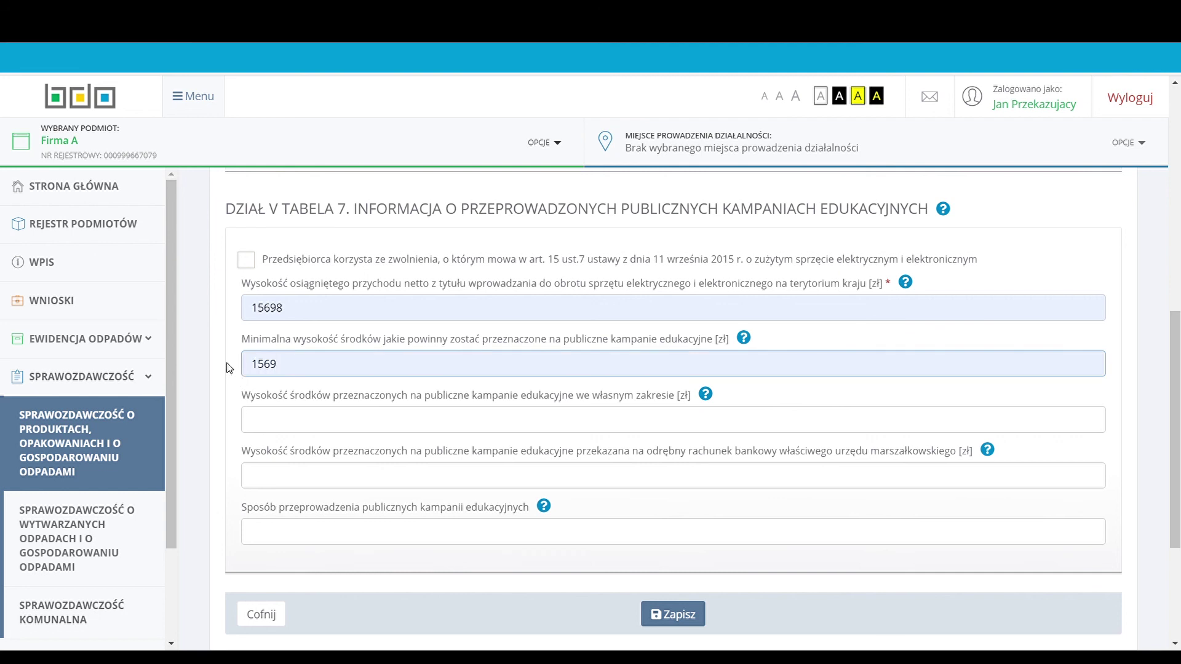
{"action": "left_click", "coordinate": [264, 424]}
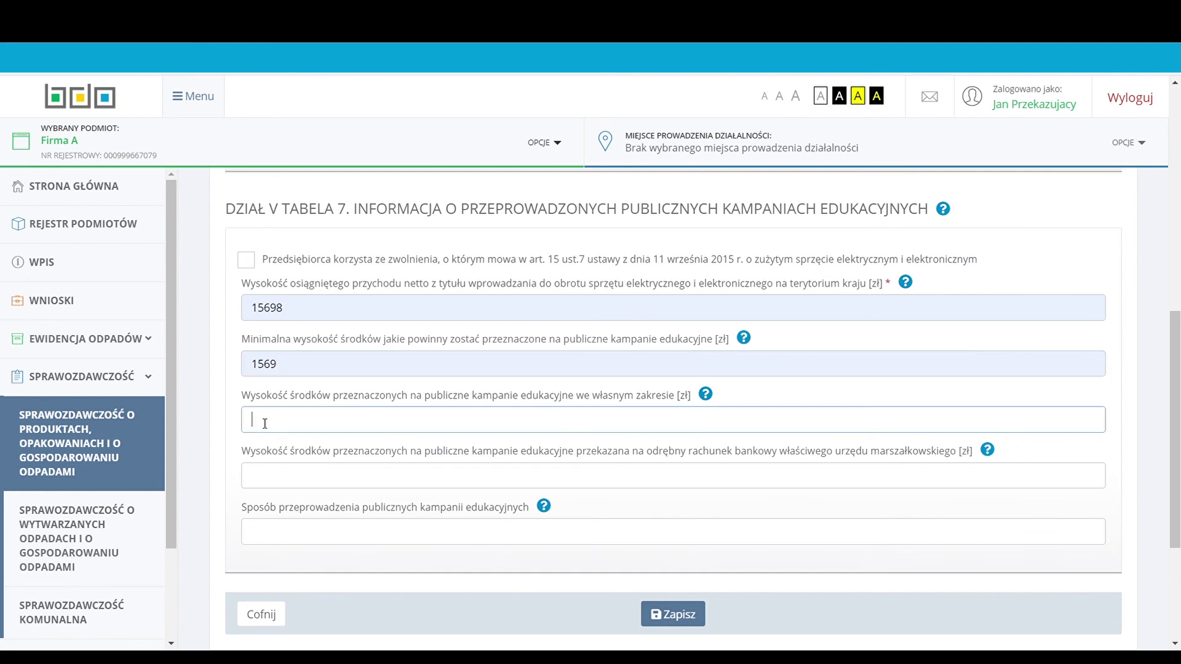
{"action": "type", "text": "1569"}
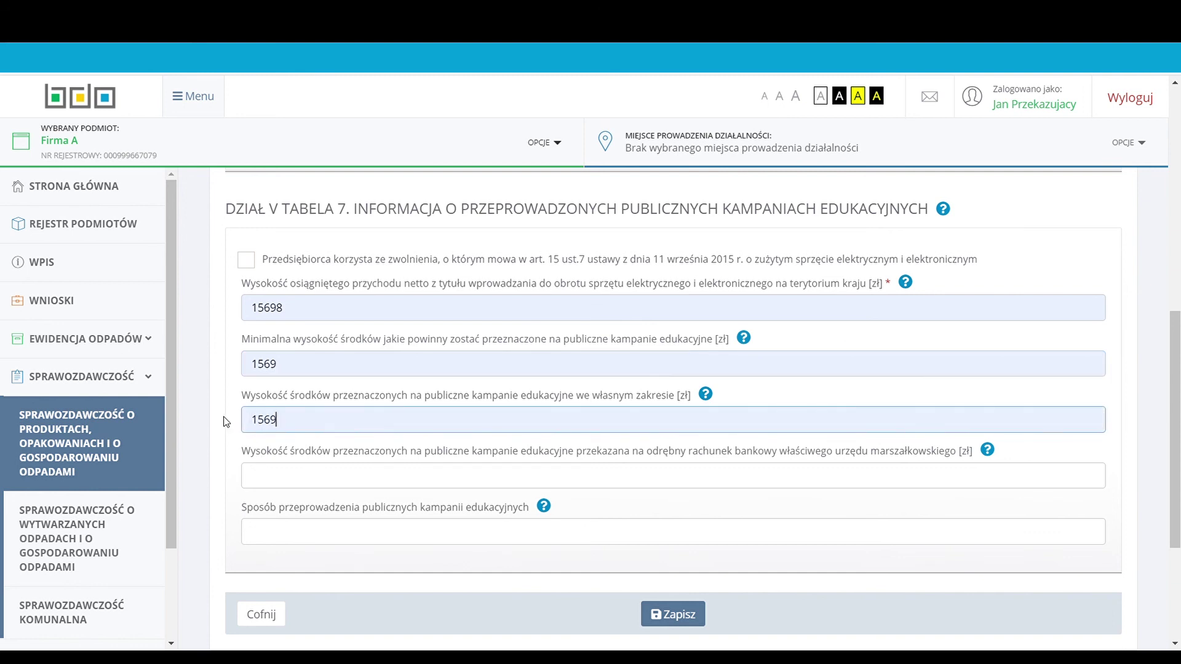
Enter 0 zł transferred to the marshal's office account, describe the campaign method as "ulotki, plakaty, konkurs", and save Table 7
{"action": "left_click", "coordinate": [260, 481]}
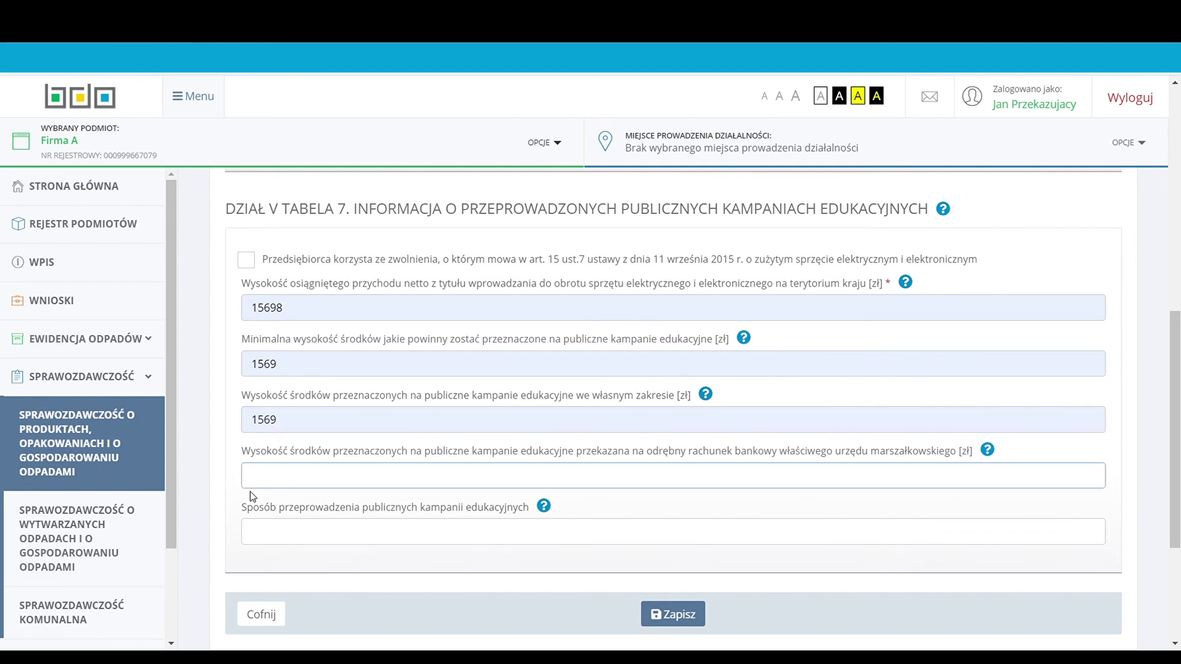
{"action": "type", "text": "0"}
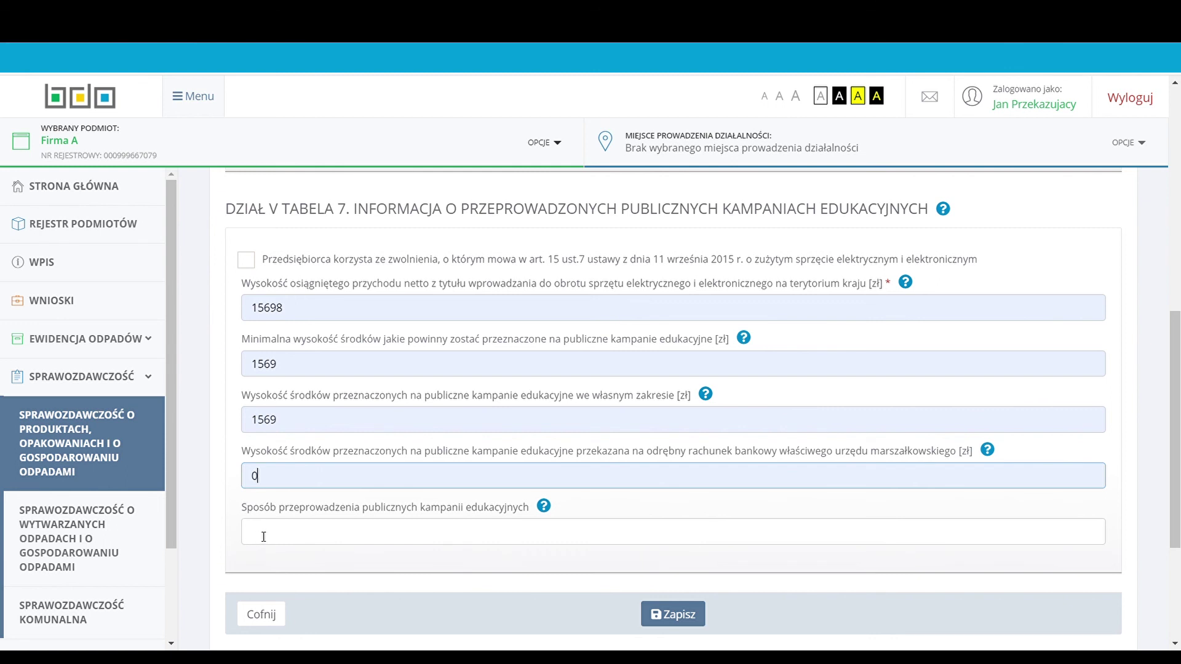
{"action": "left_click", "coordinate": [263, 536]}
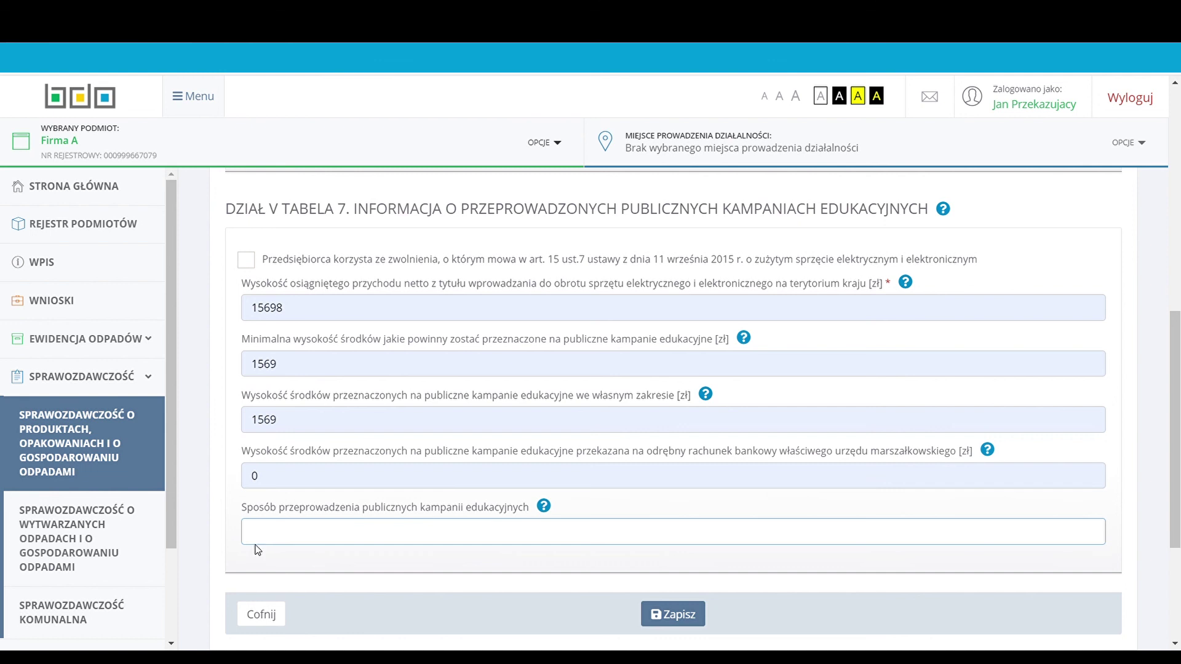
{"action": "left_click", "coordinate": [264, 572]}
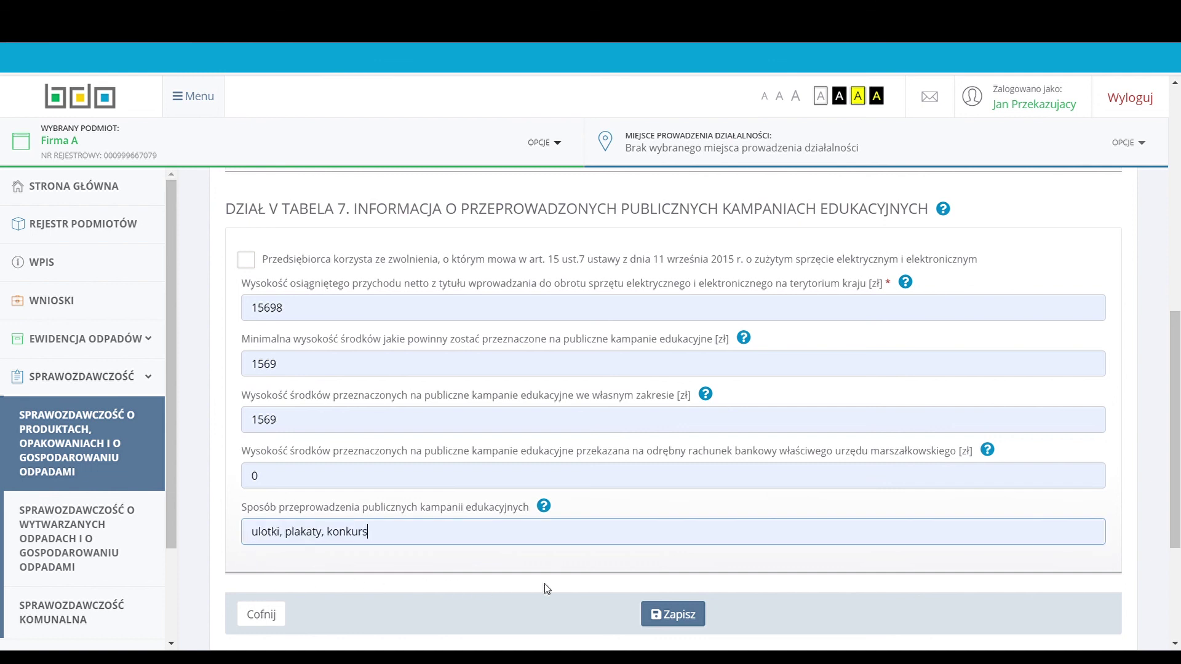
{"action": "scroll", "coordinate": [574, 585], "scroll_direction": "down", "scroll_amount": 1}
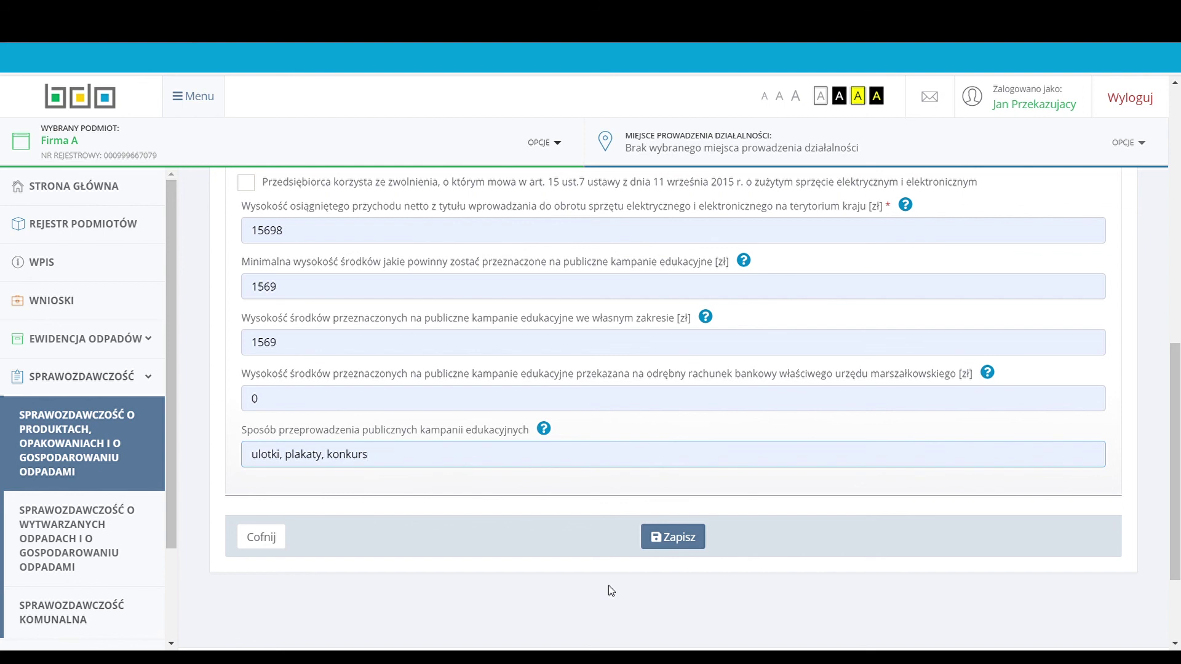
{"action": "left_click", "coordinate": [679, 540]}
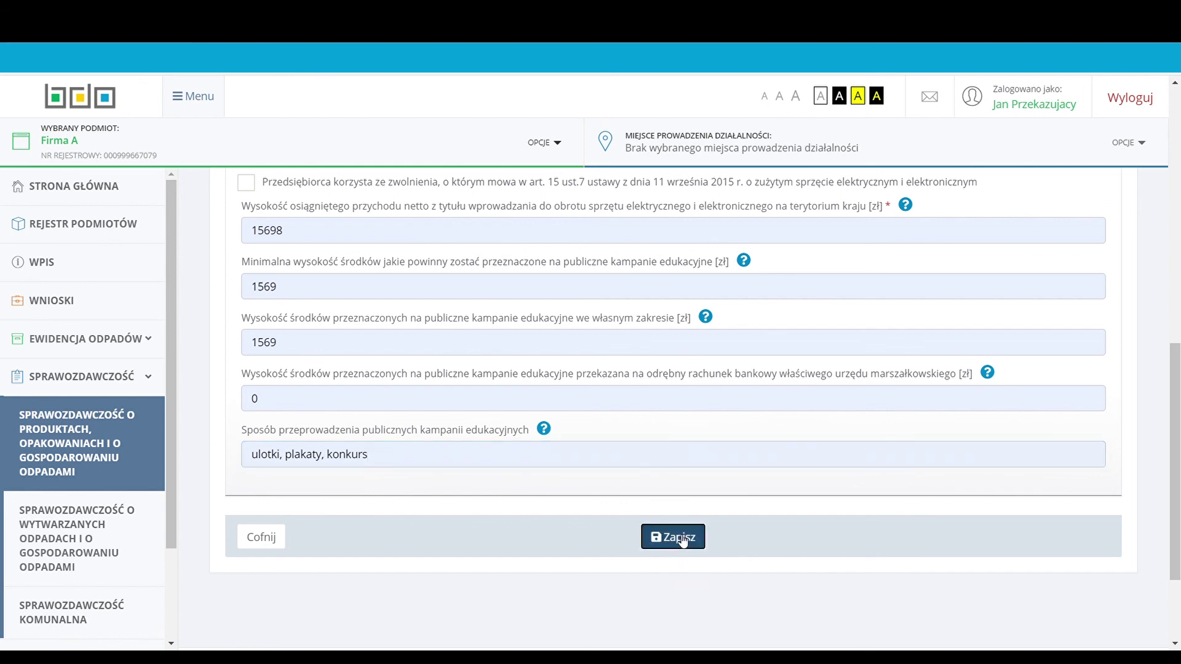